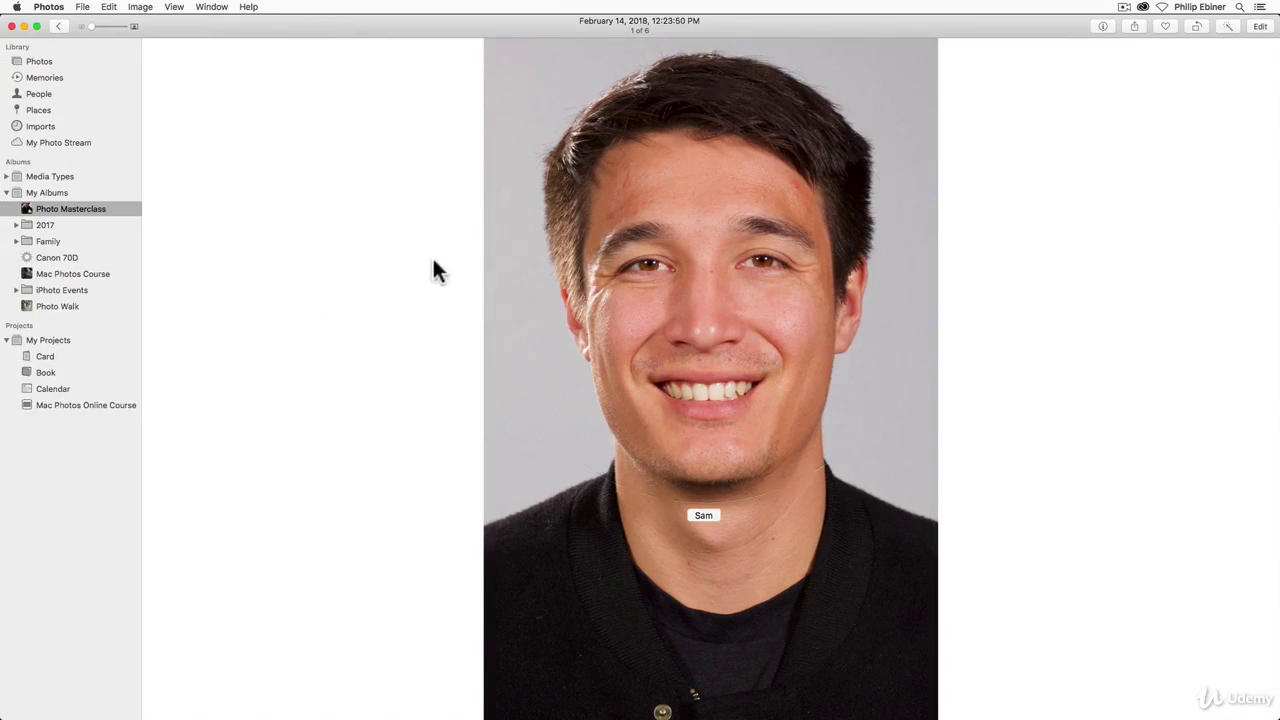
- Open the coin photo from the Photo Masterclass album for editing, collapse the Light adjustments and expand White Balance
key(Escape)
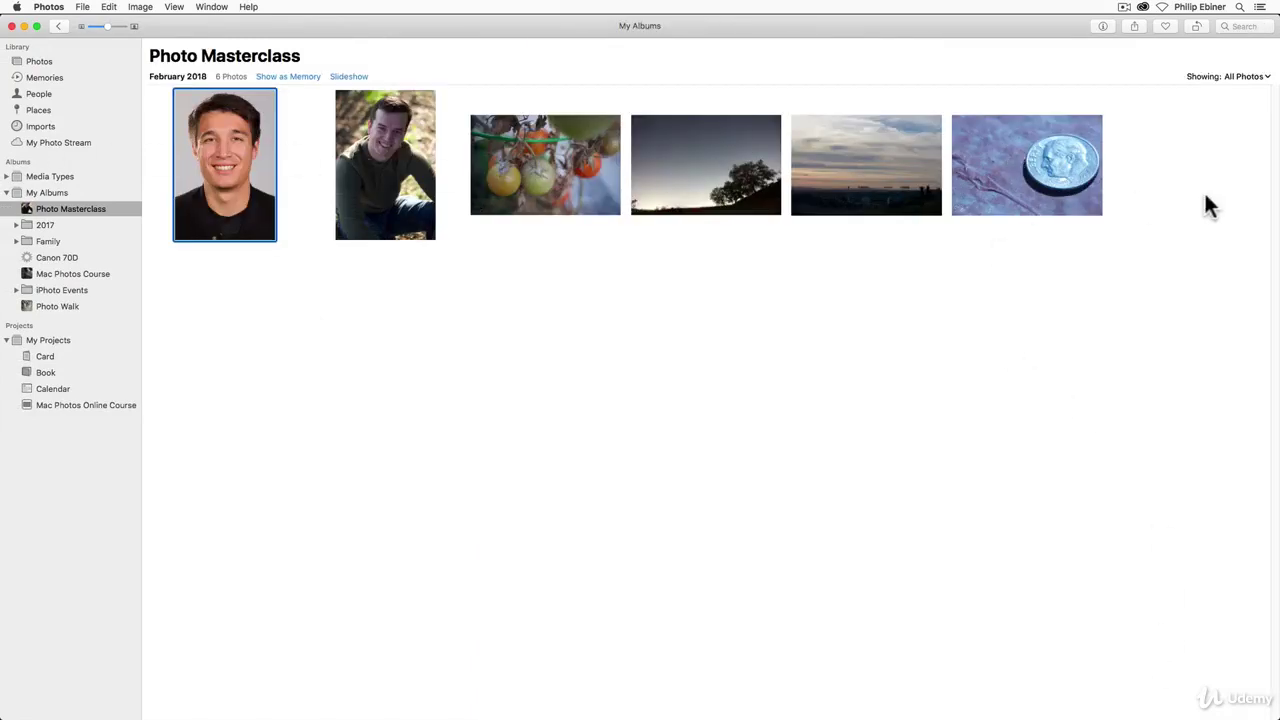
click(995, 172)
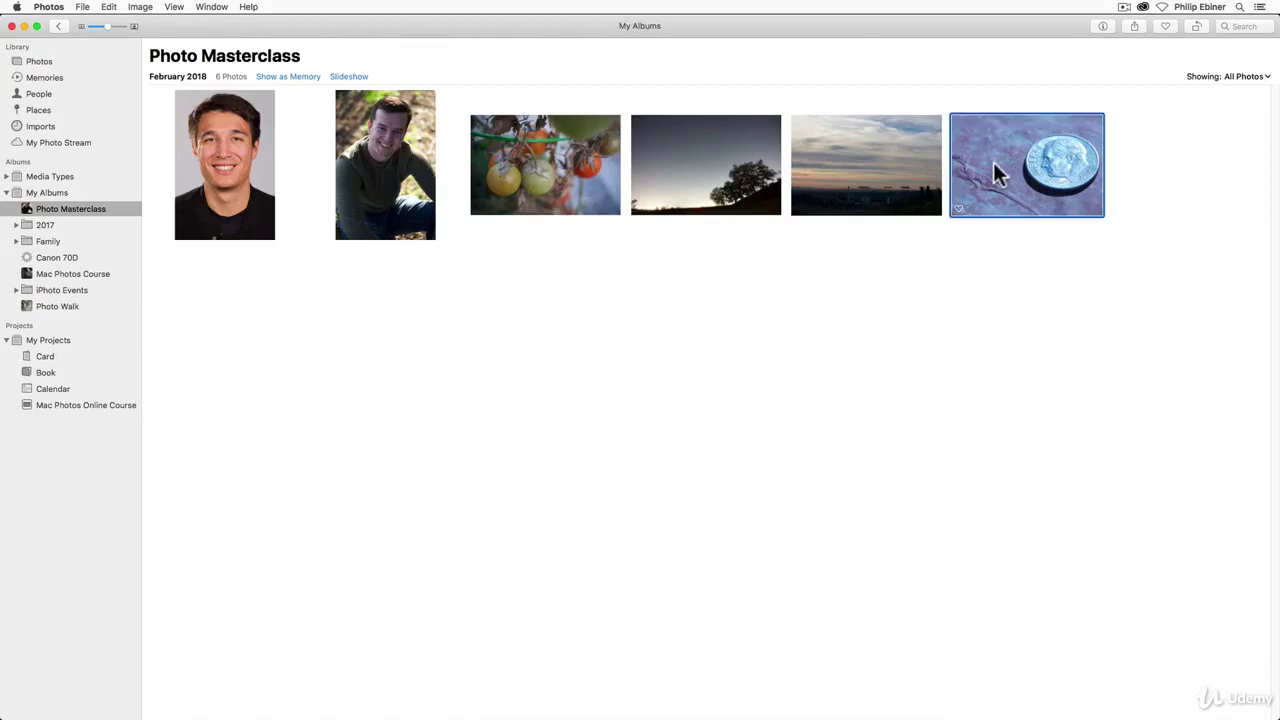
double_click(995, 172)
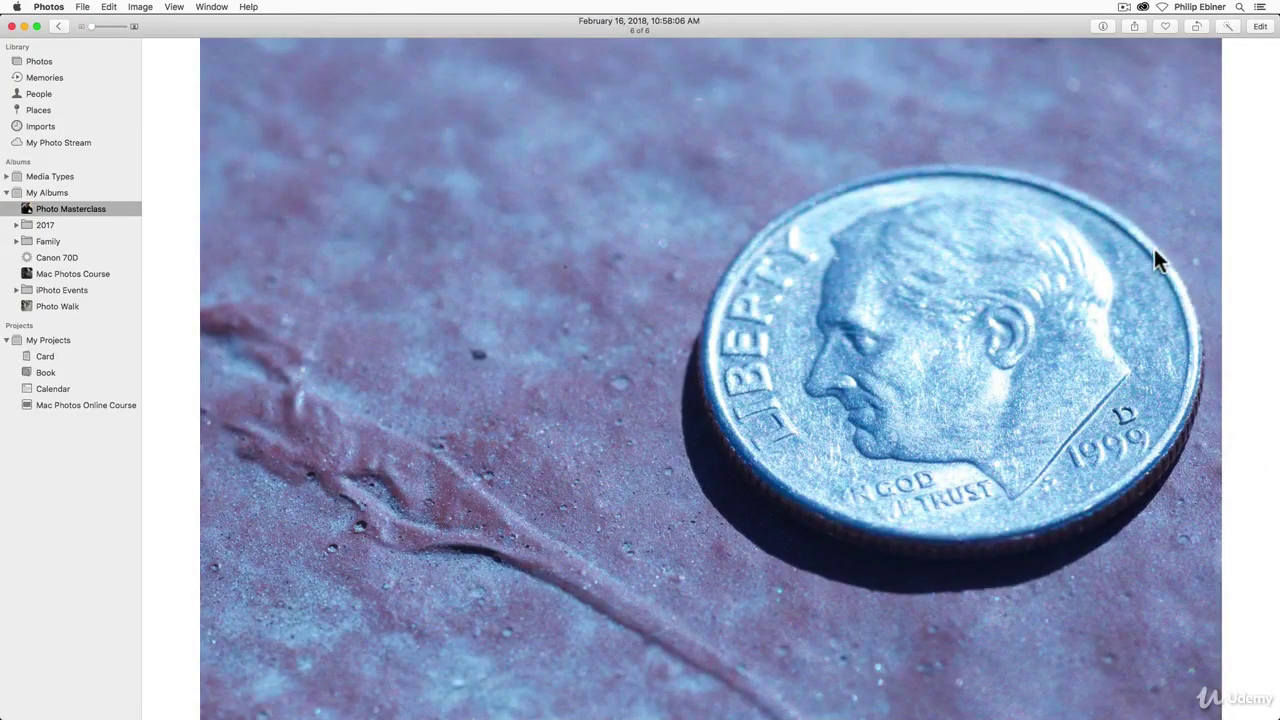
click(1262, 28)
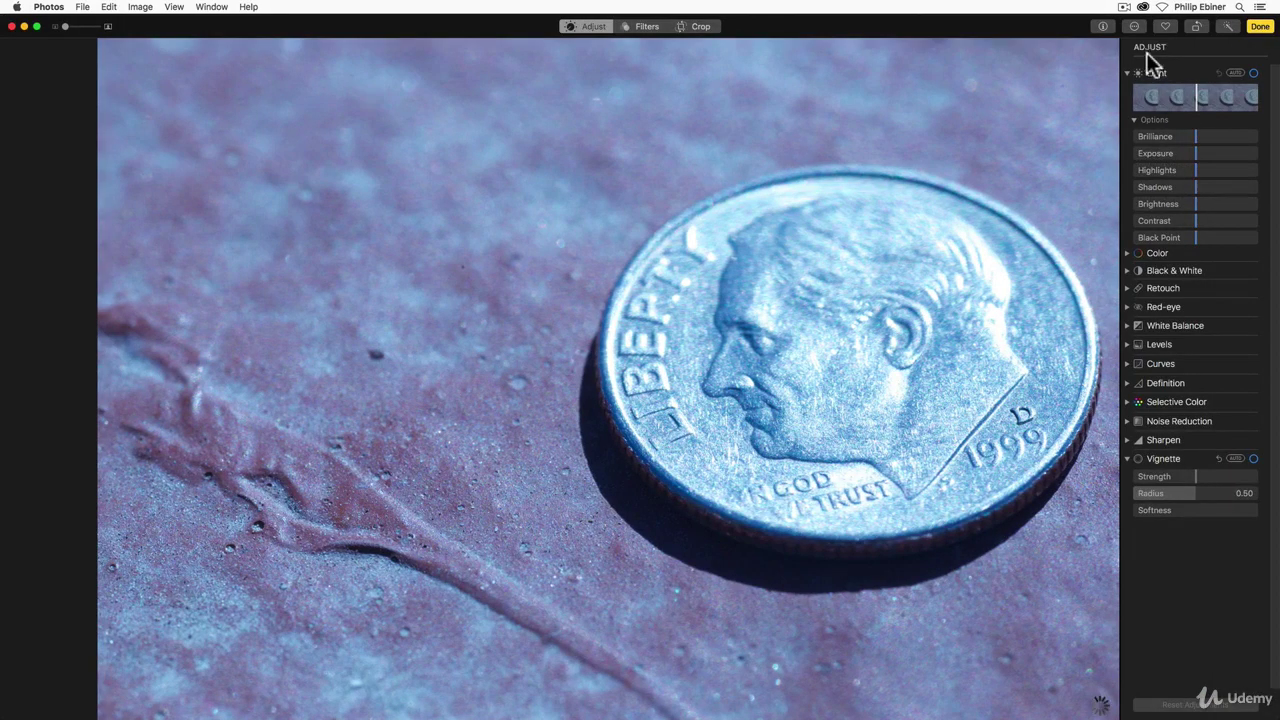
click(1127, 72)
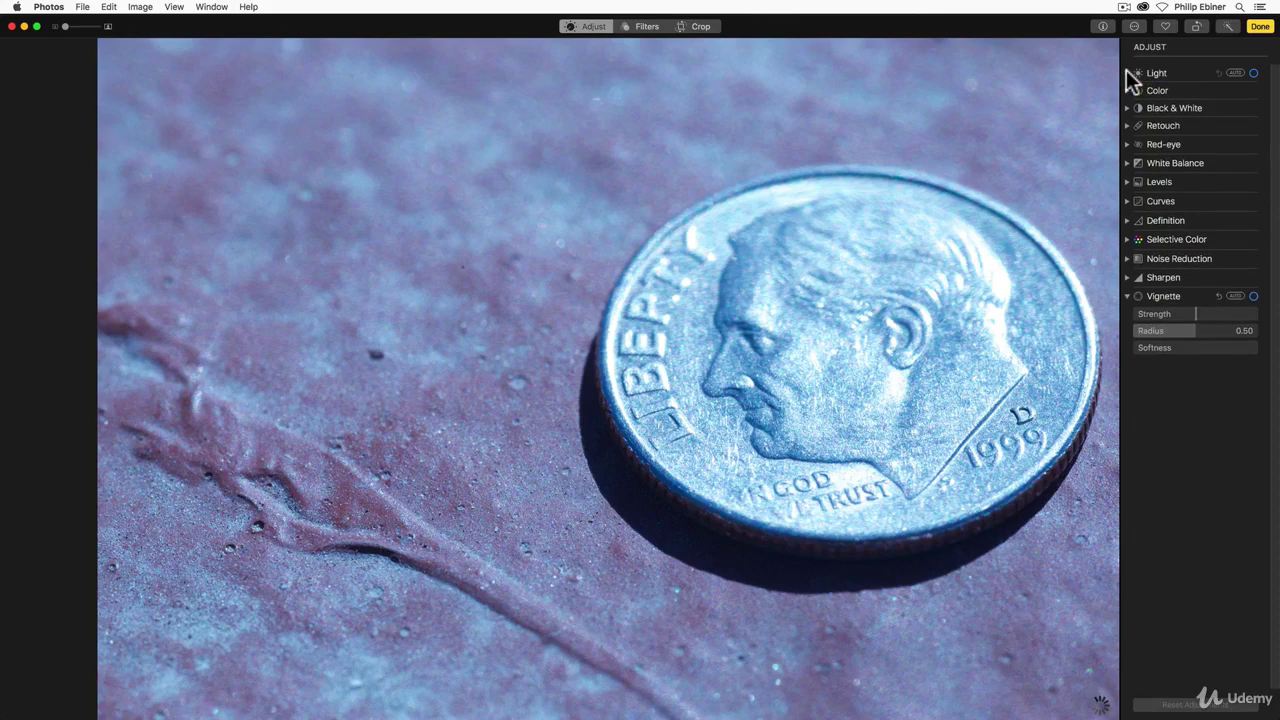
click(1129, 164)
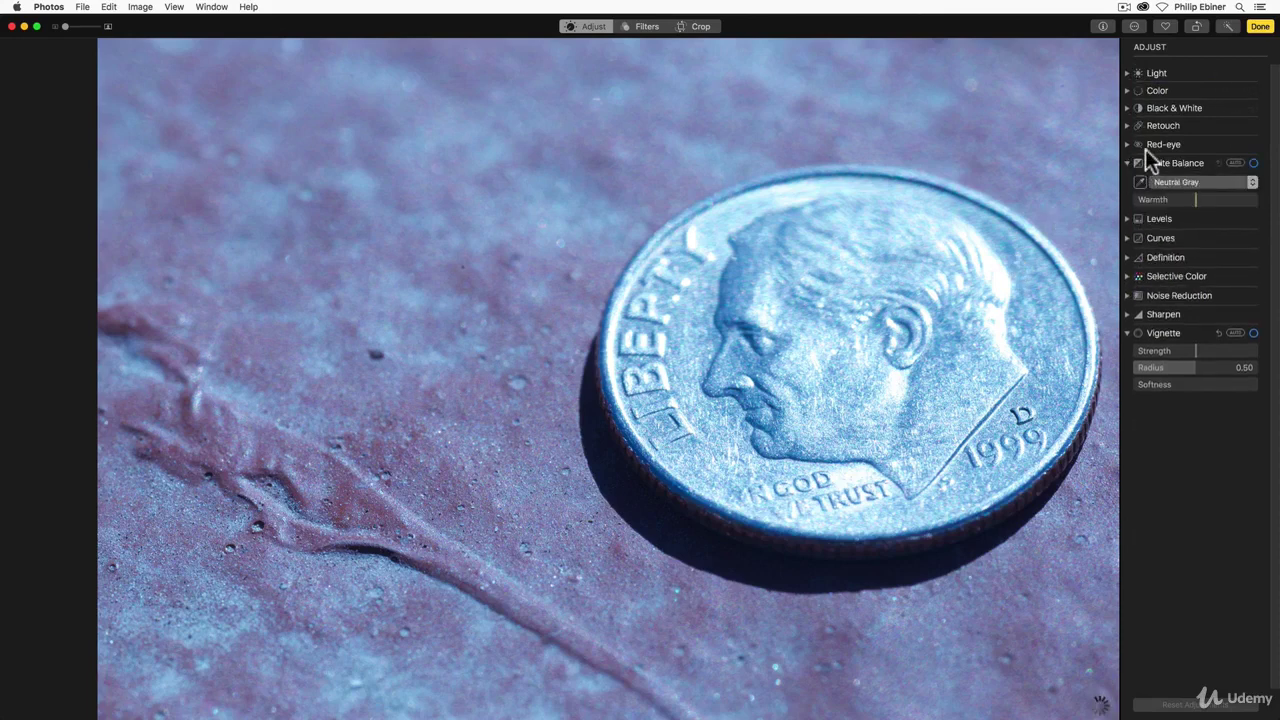
- Try Neutral Gray warmth settings between 0.17 and 0.74 on the coin photo, compare with the original, and reset White Balance
click(1193, 198)
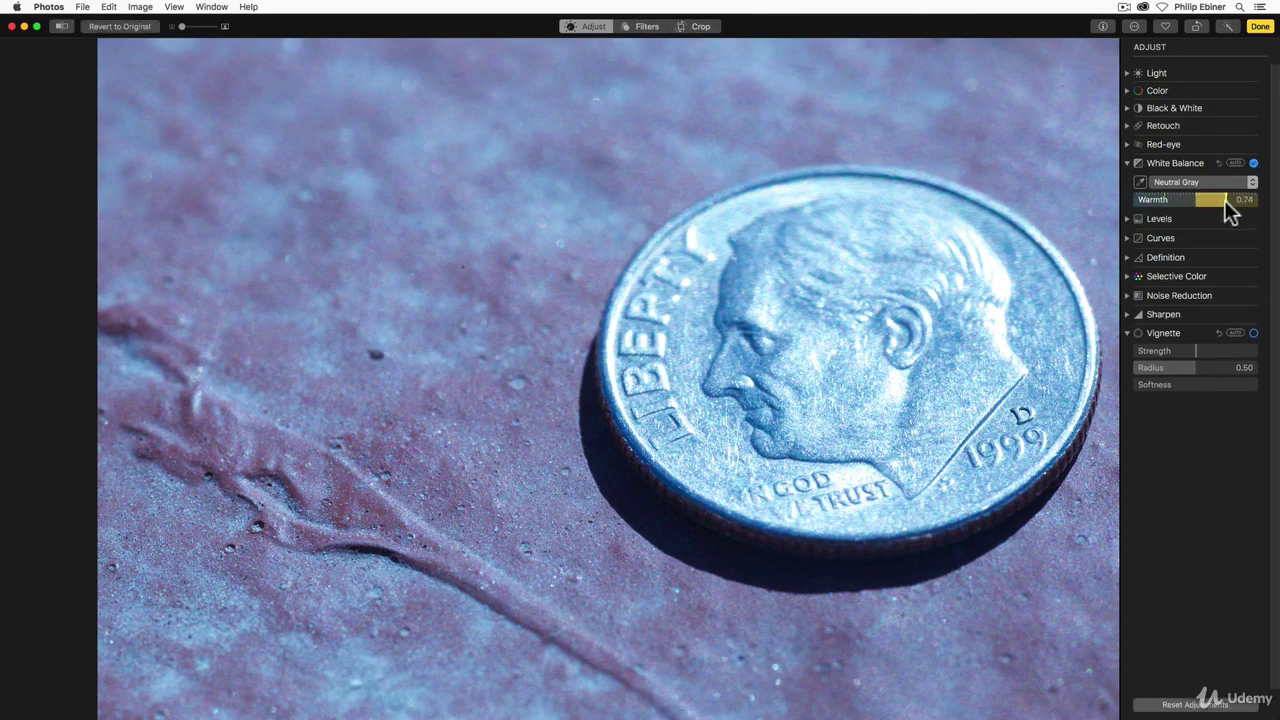
drag(1226, 208, 1153, 194)
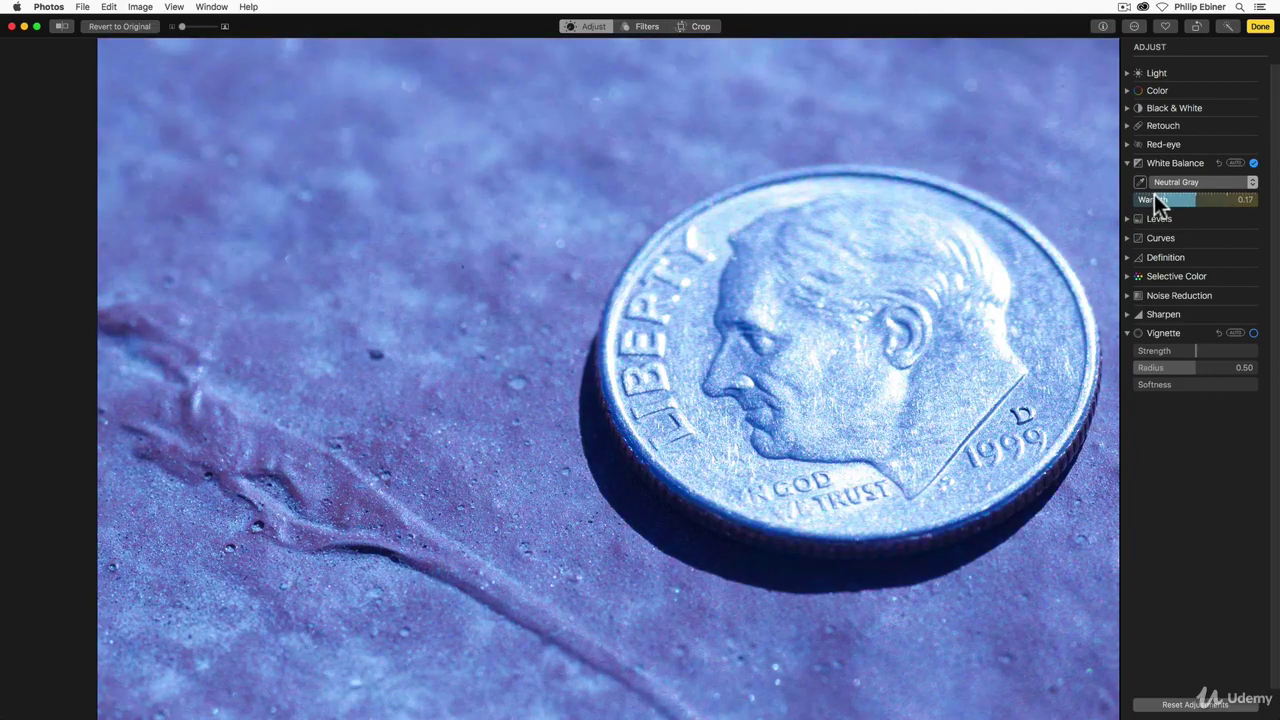
drag(1154, 194, 1219, 200)
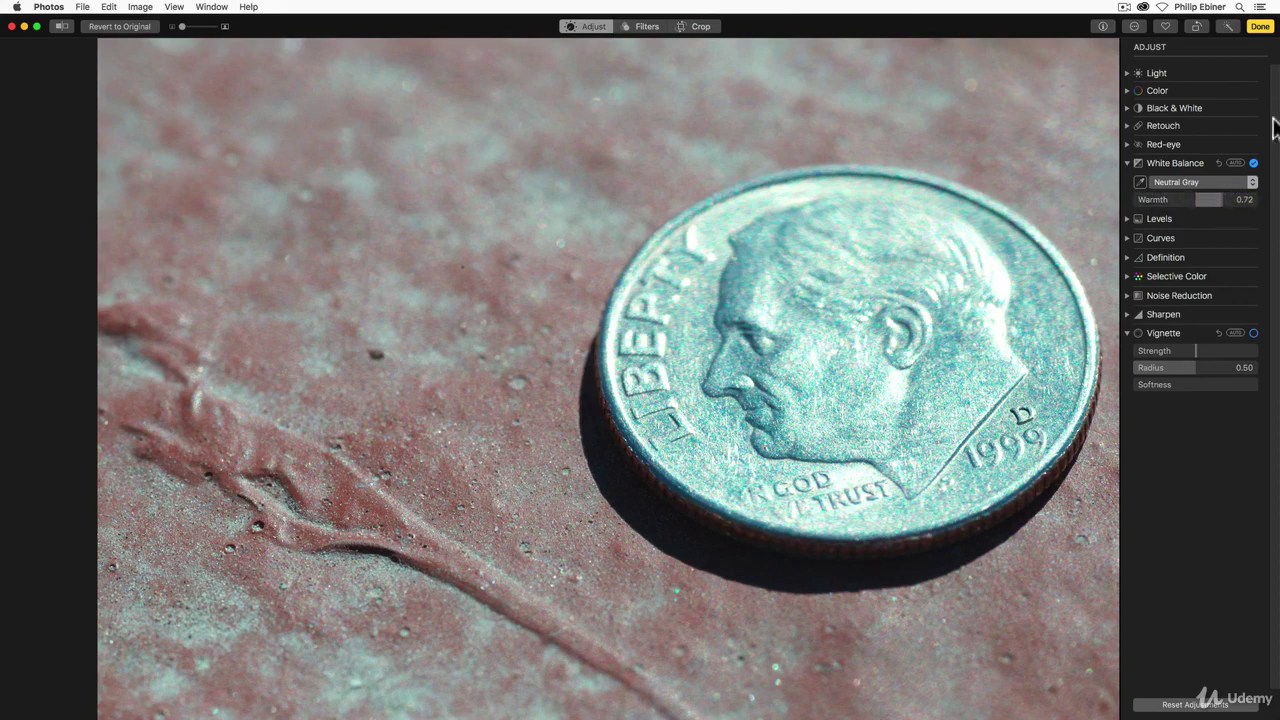
drag(1215, 199, 1225, 199)
click(66, 28)
click(1219, 163)
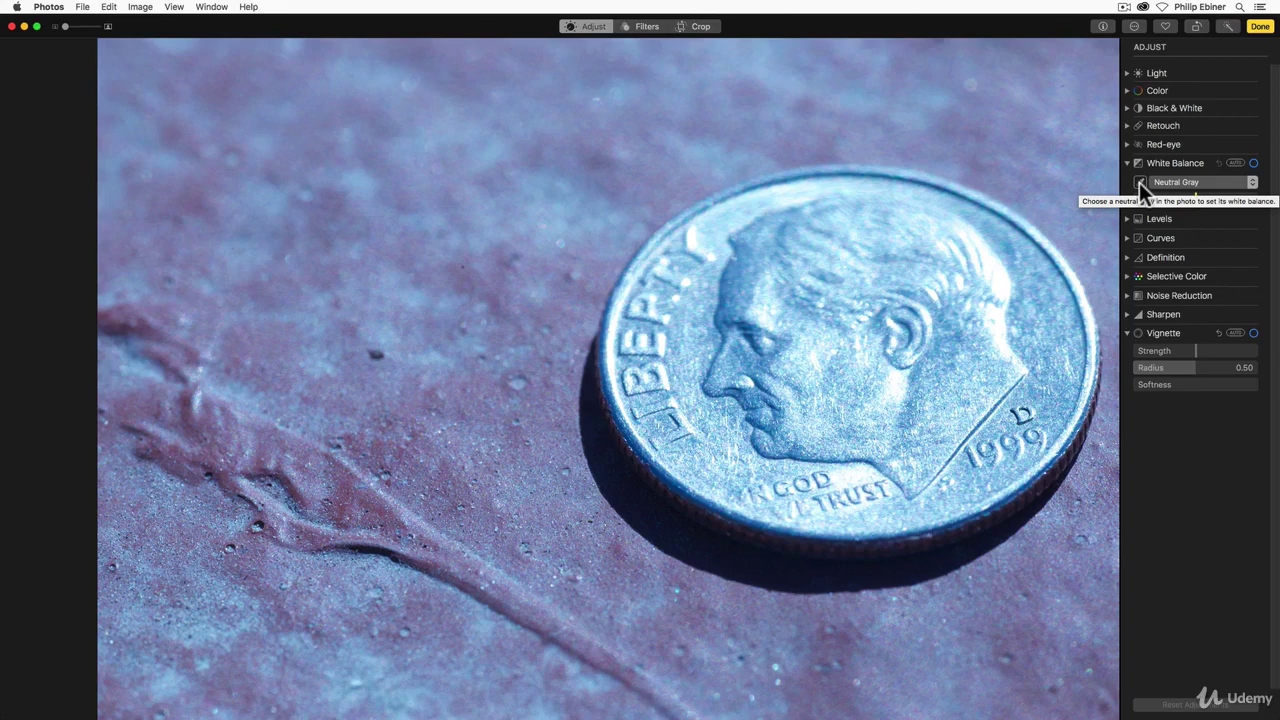
- Try setting the Neutral Gray white balance by sampling the reddish surface beside the coin, and reset the adjustment
click(1139, 182)
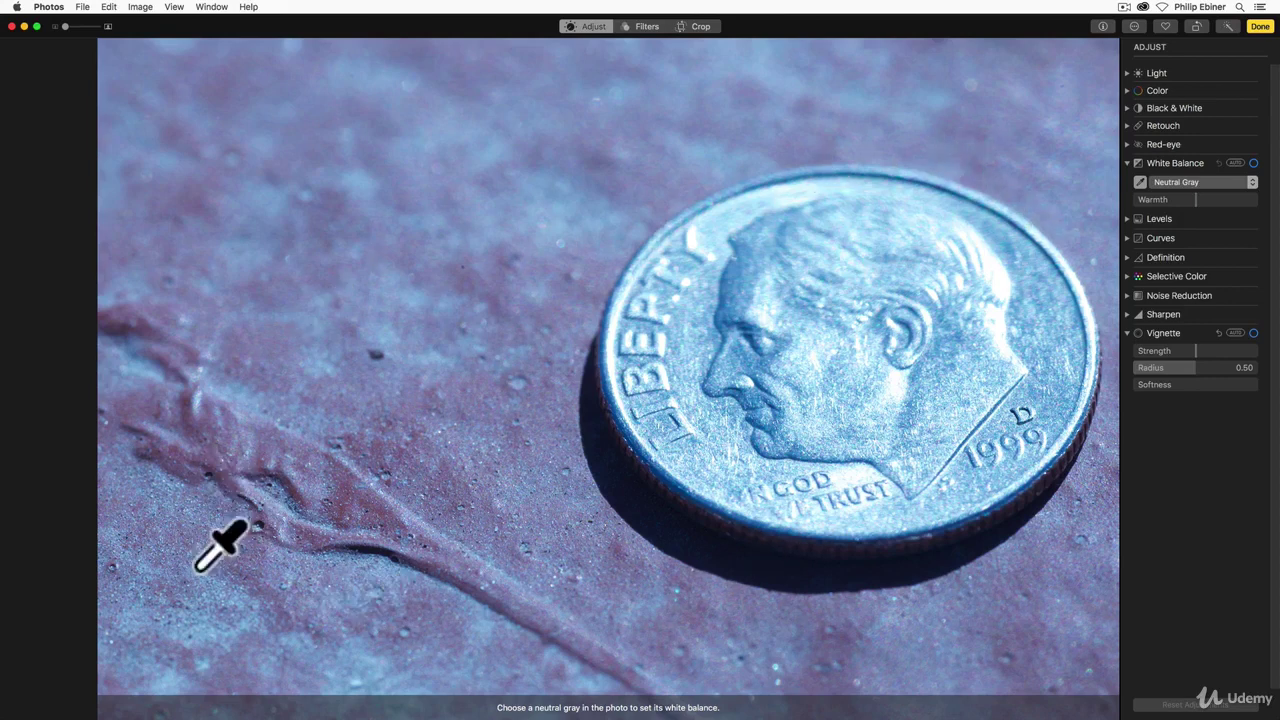
click(384, 482)
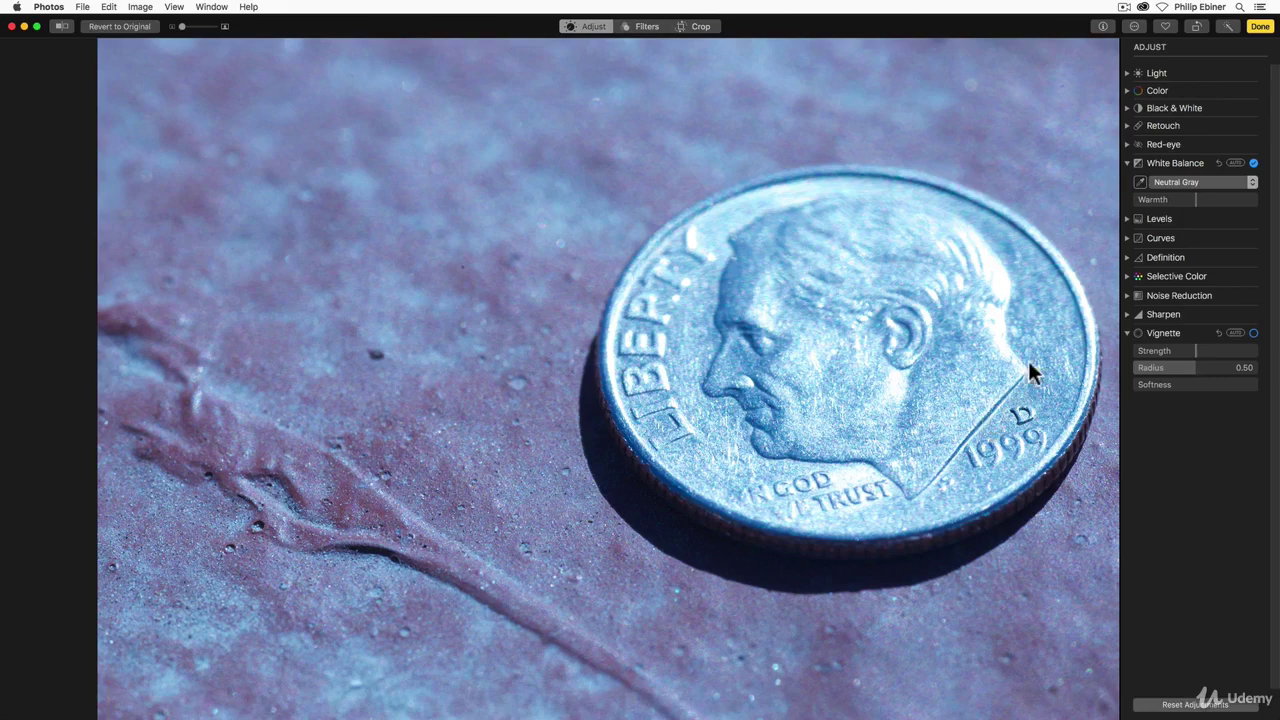
click(1140, 182)
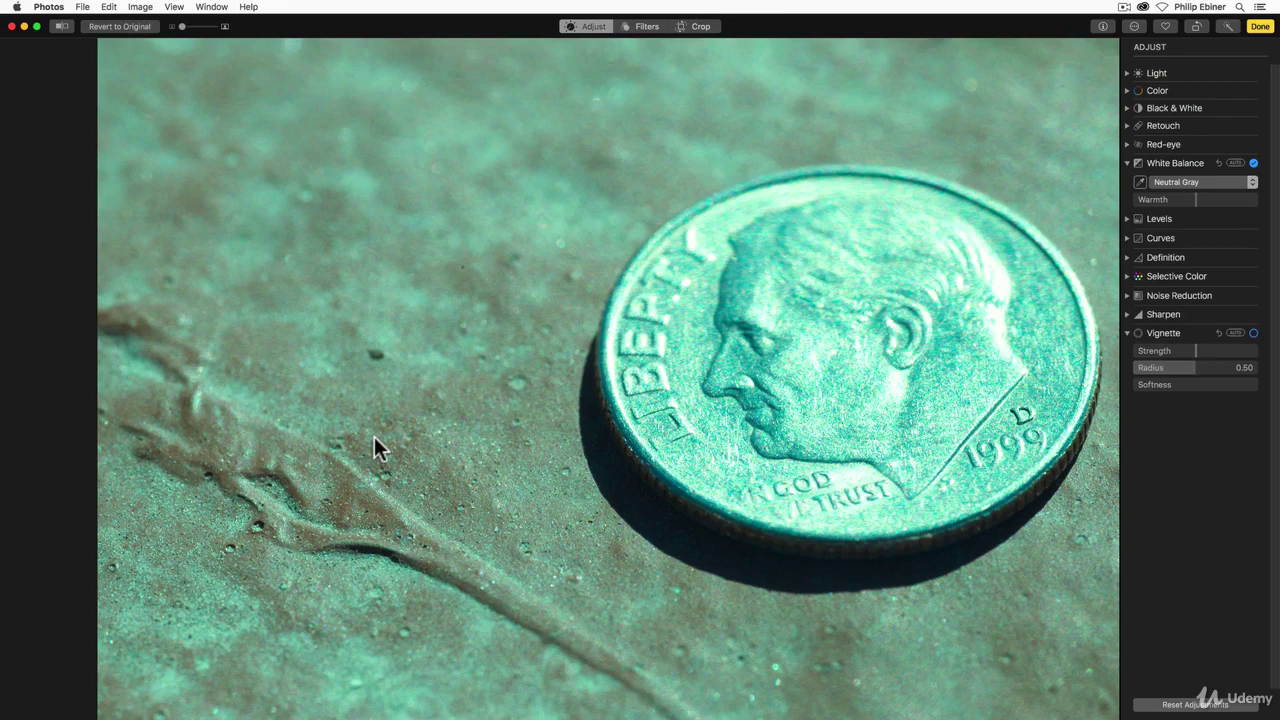
click(1218, 164)
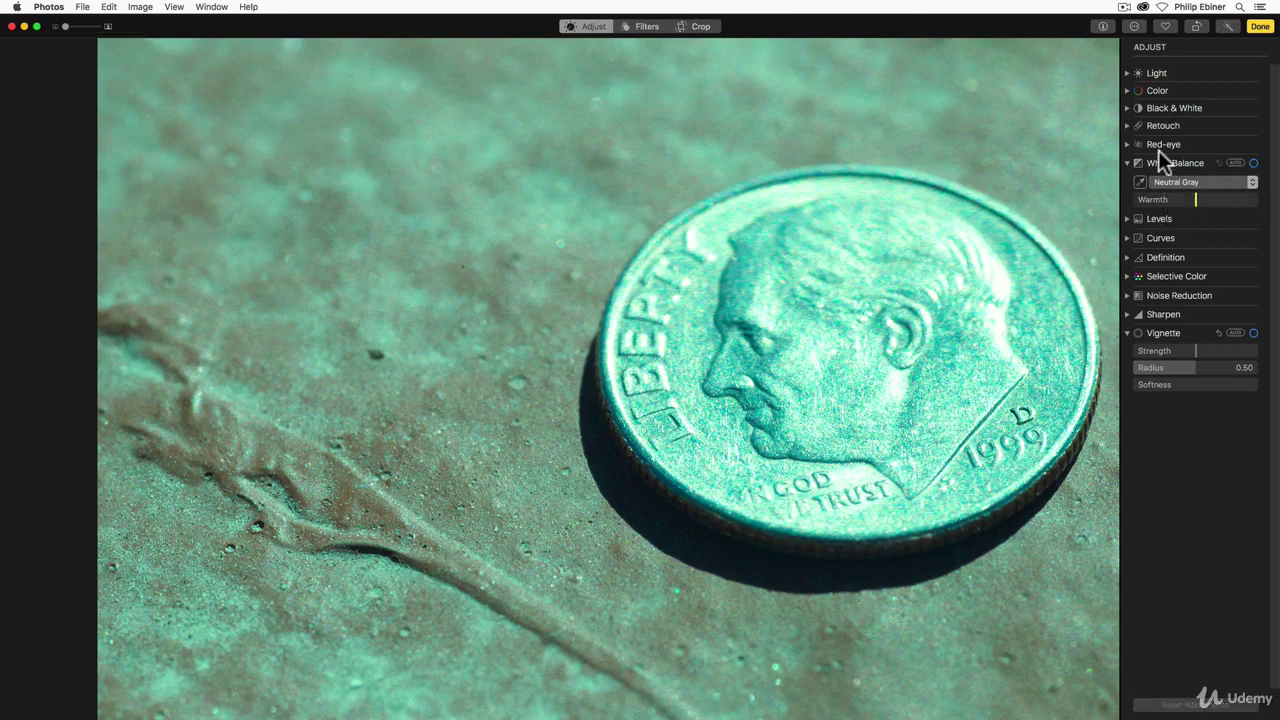
- Try setting the Neutral Gray white balance from samples on the coin itself and fine-tune its warmth
click(1140, 182)
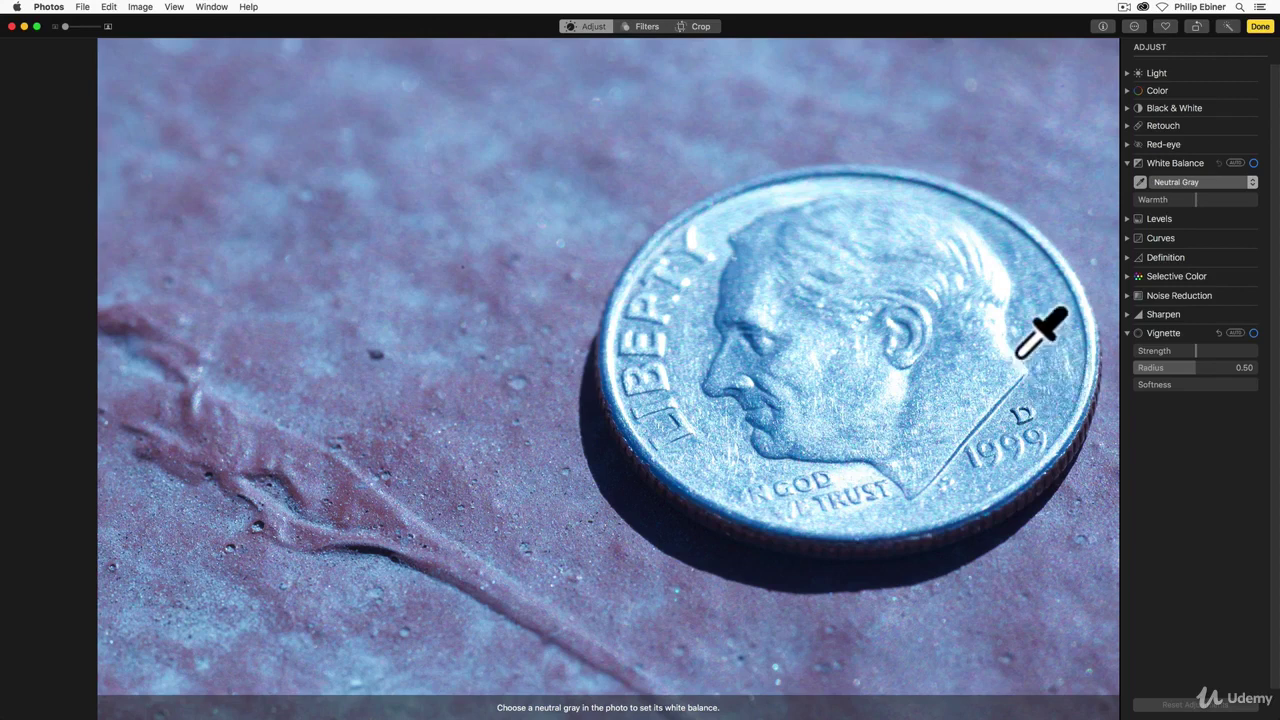
click(1003, 316)
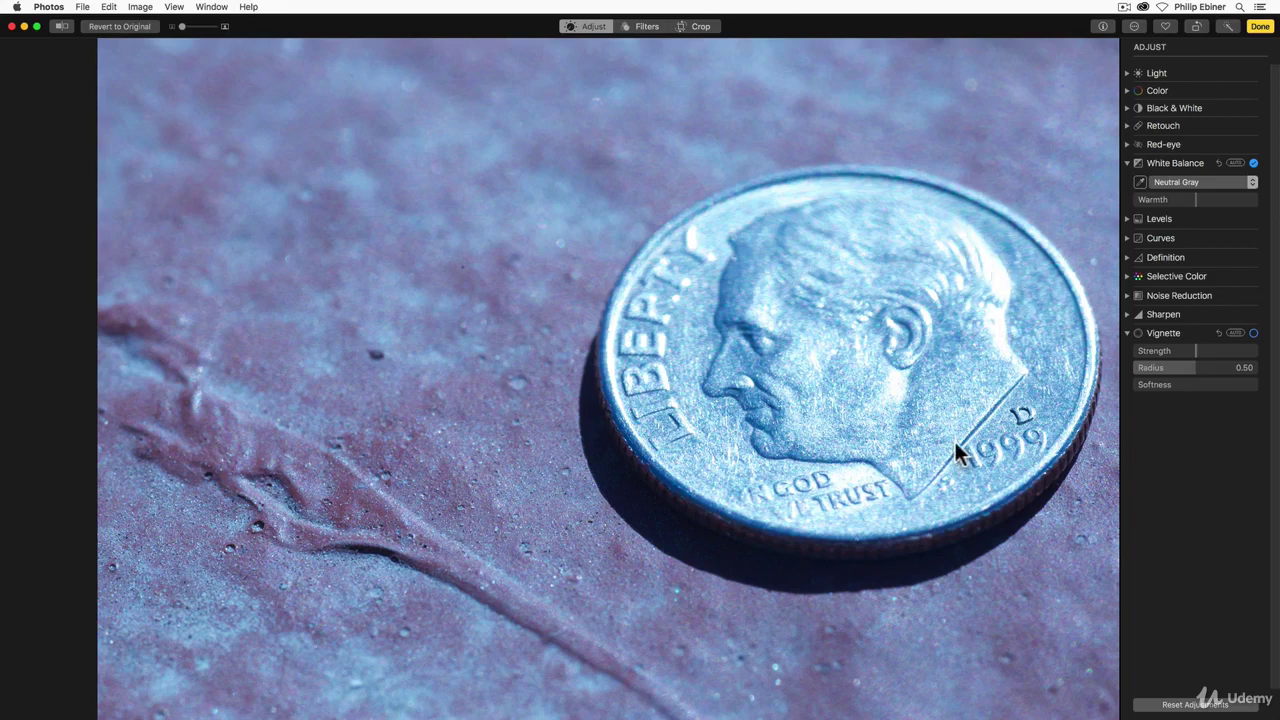
click(1140, 182)
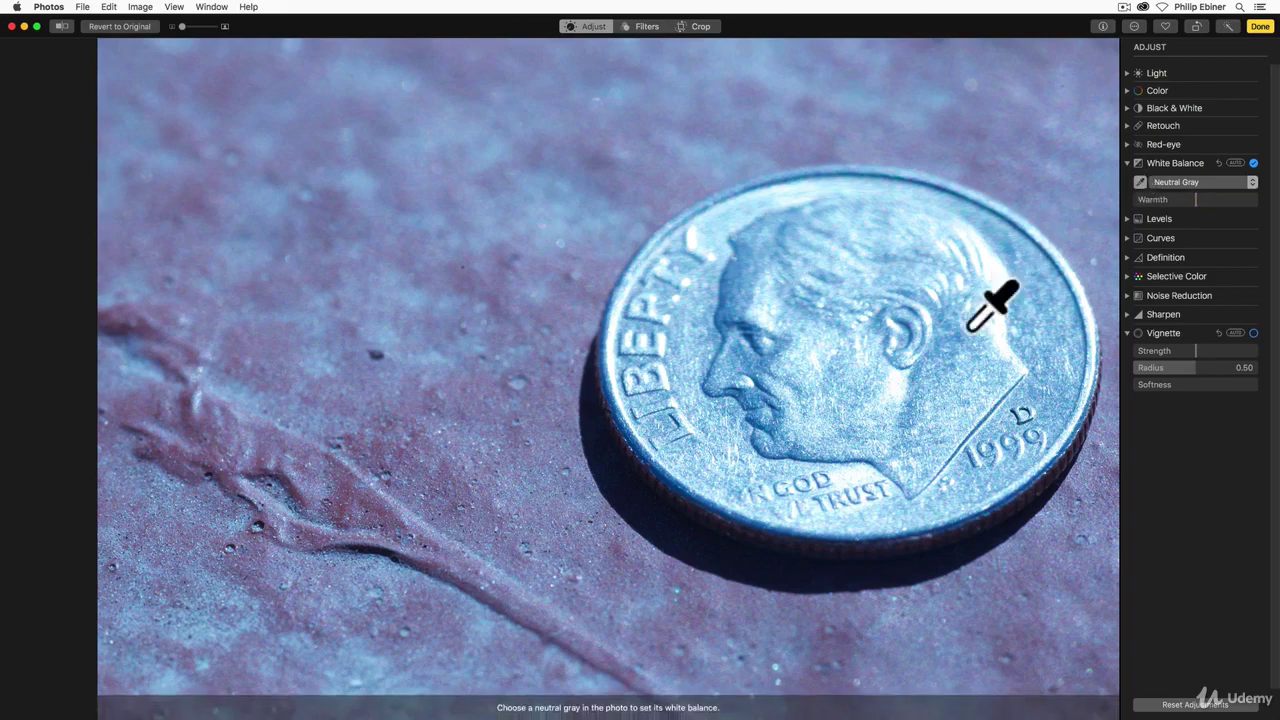
click(782, 453)
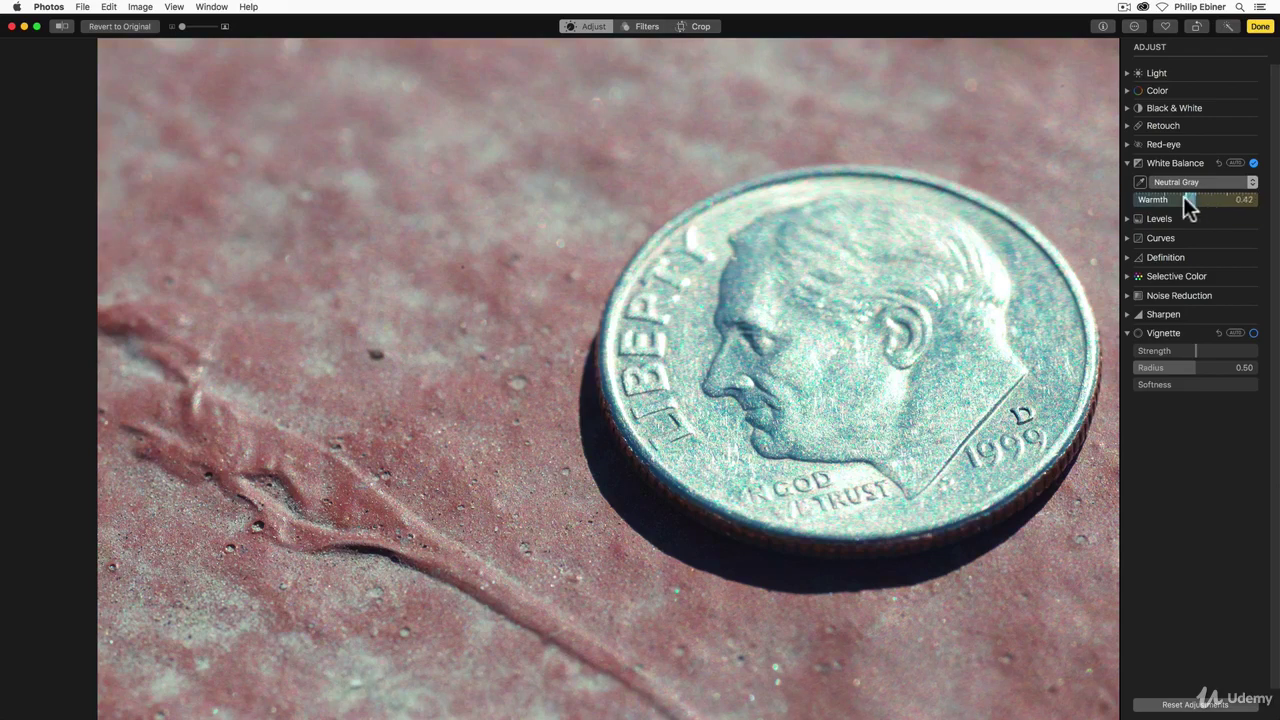
drag(1184, 197, 1192, 199)
- Try the Skin Tone white balance type by sampling a spot on the coin's face
click(1206, 184)
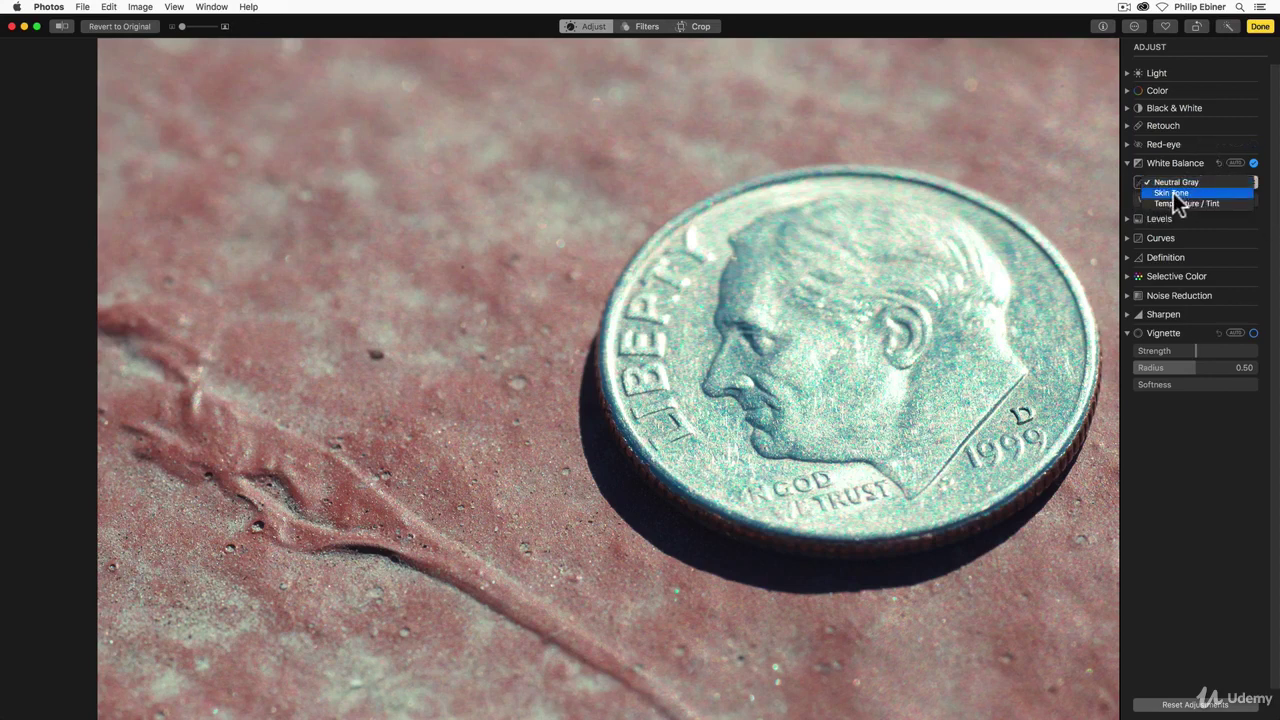
click(1182, 194)
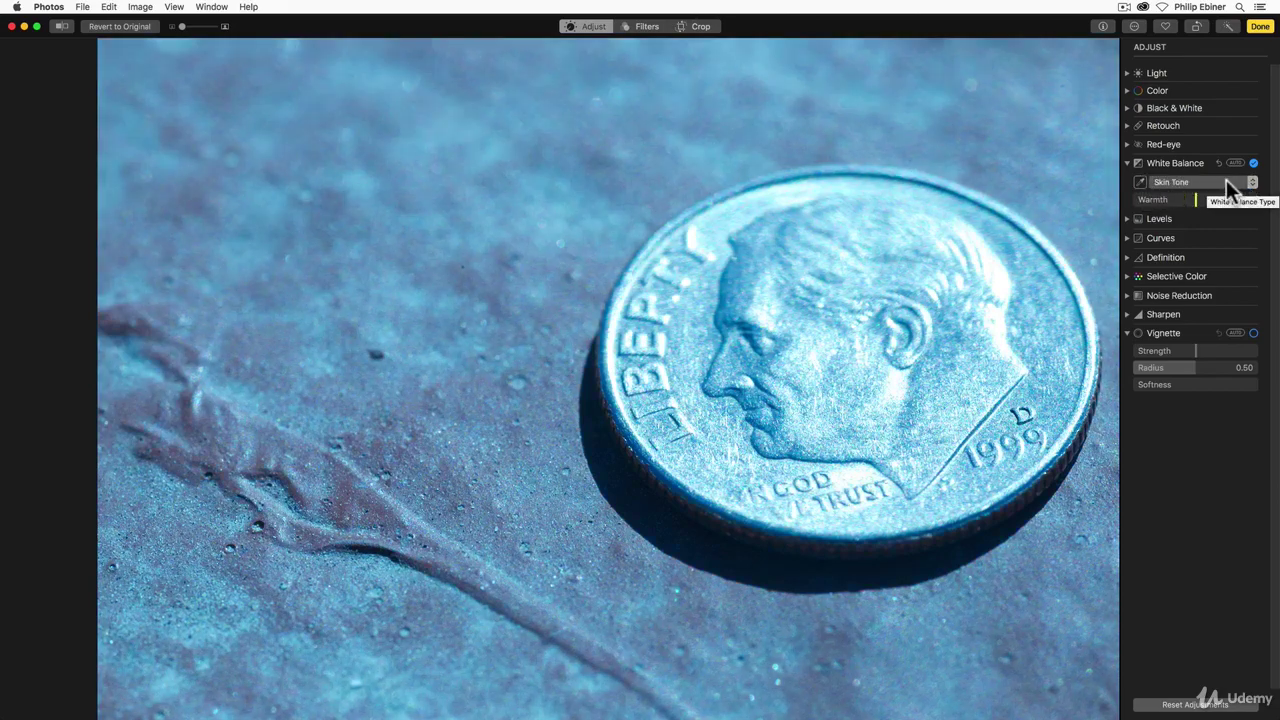
click(1140, 183)
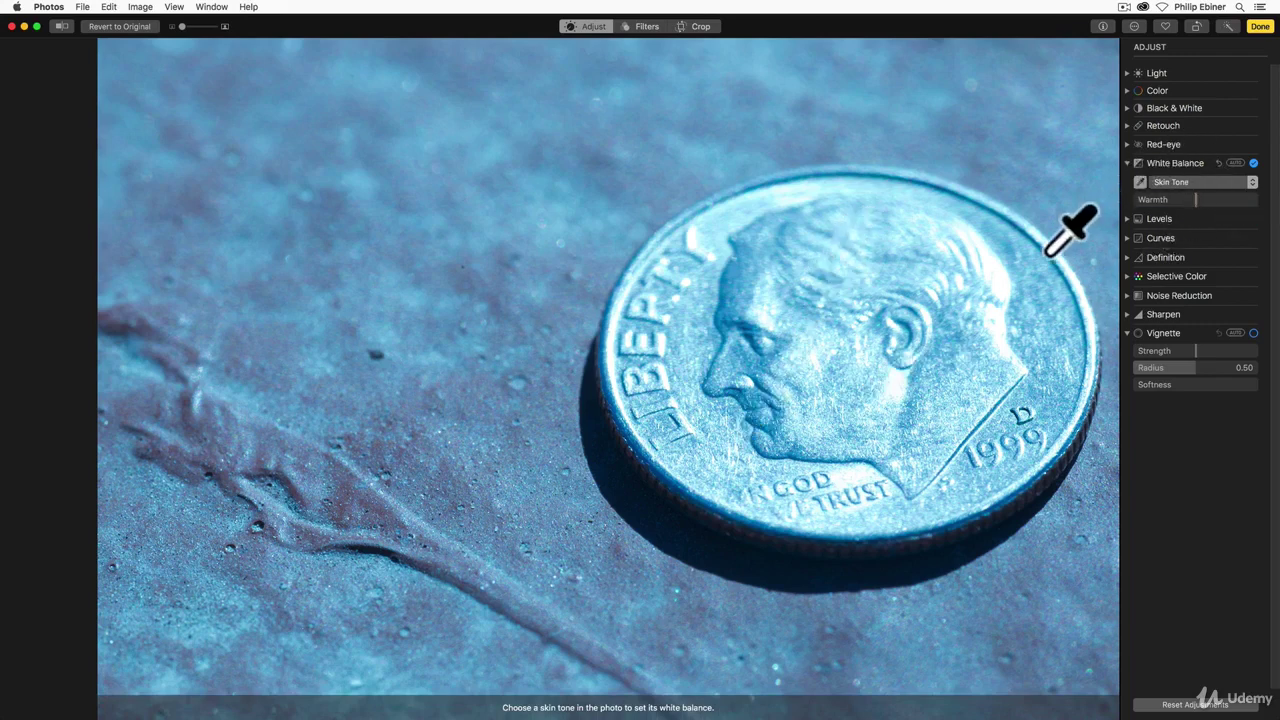
click(784, 394)
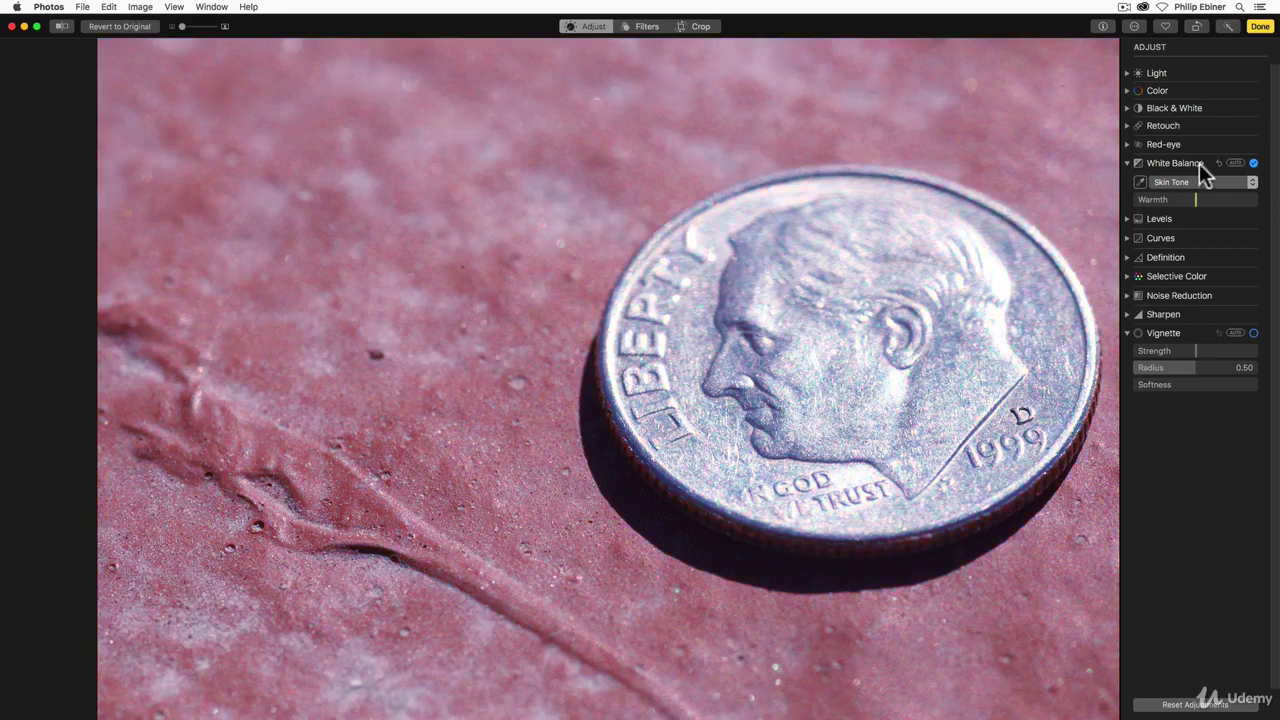
- Try the Temperature / Tint white balance type, and reset the coin photo's white balance to Neutral Gray
click(1185, 181)
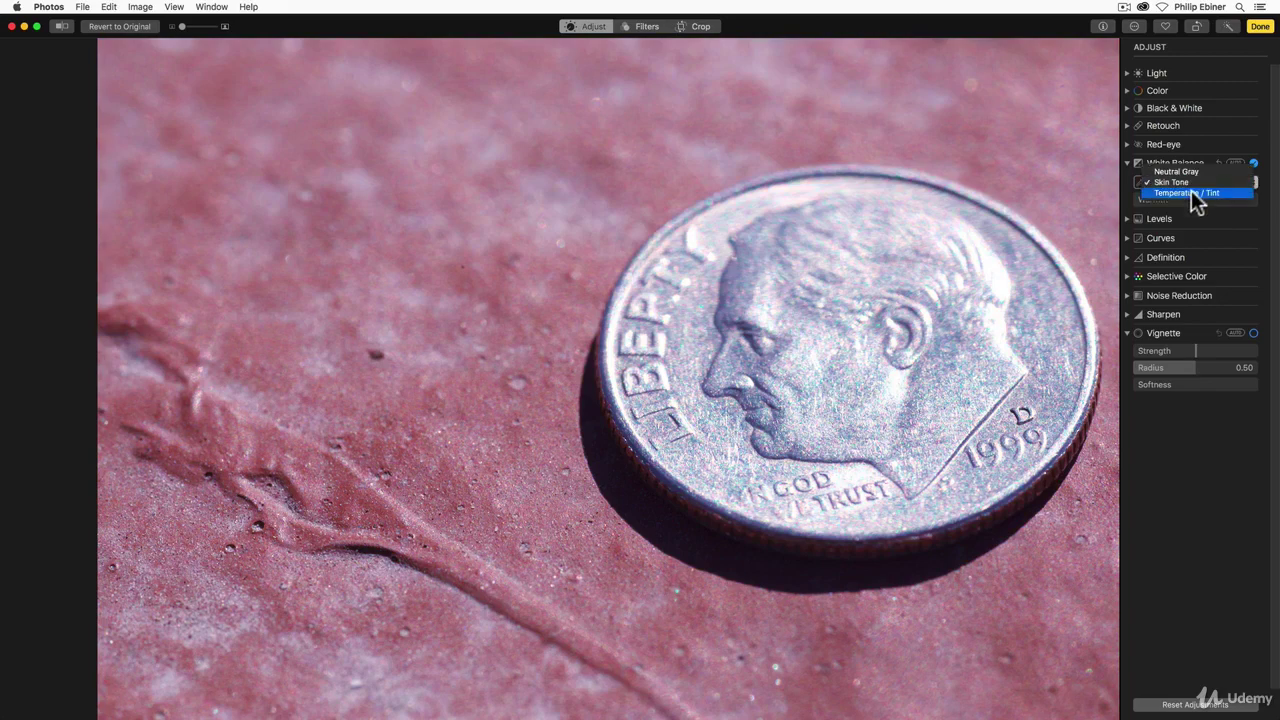
key(Return)
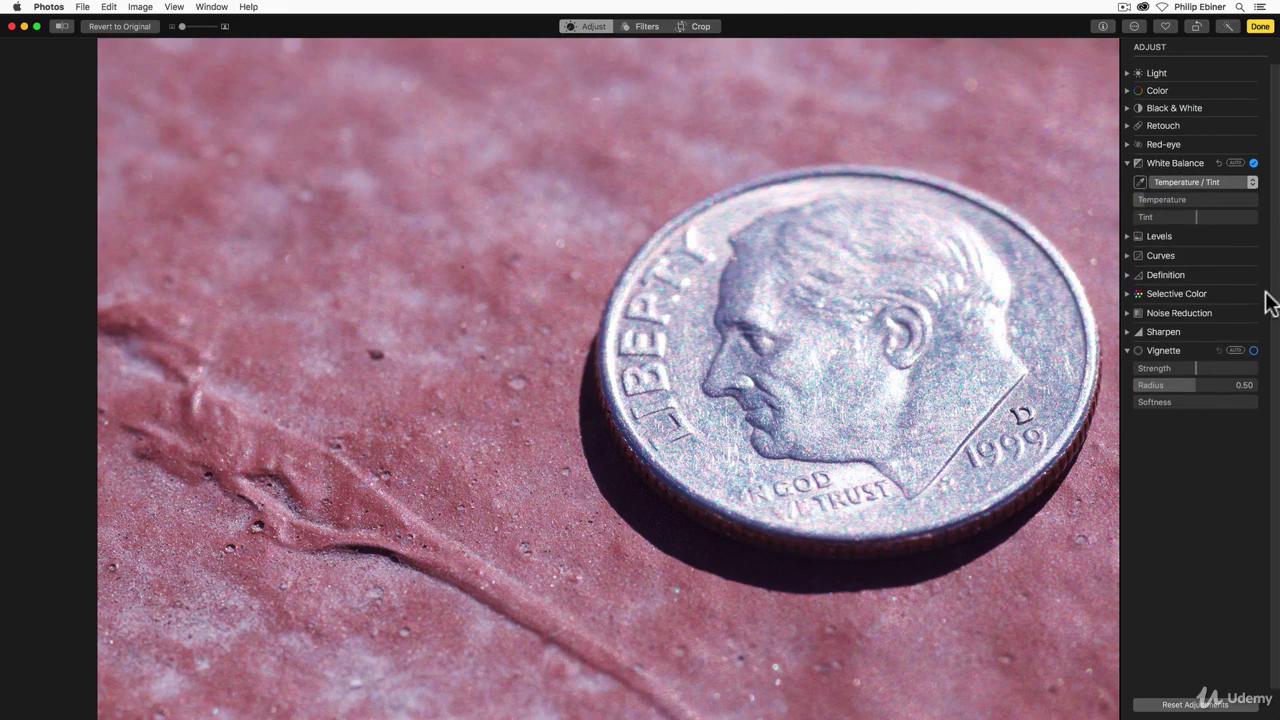
click(1230, 181)
click(1218, 146)
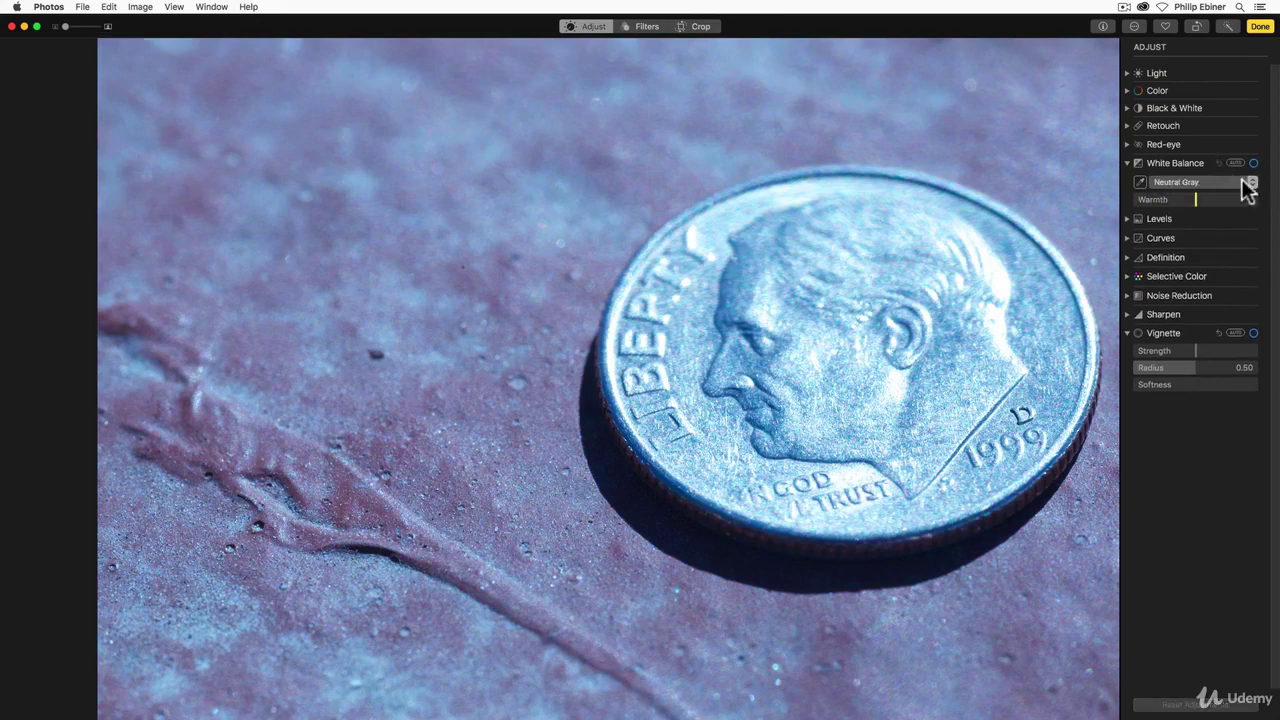
- Change the coin photo's white balance type to Temperature / Tint and set the temperature to 5,588
click(1248, 186)
click(1192, 193)
click(1192, 192)
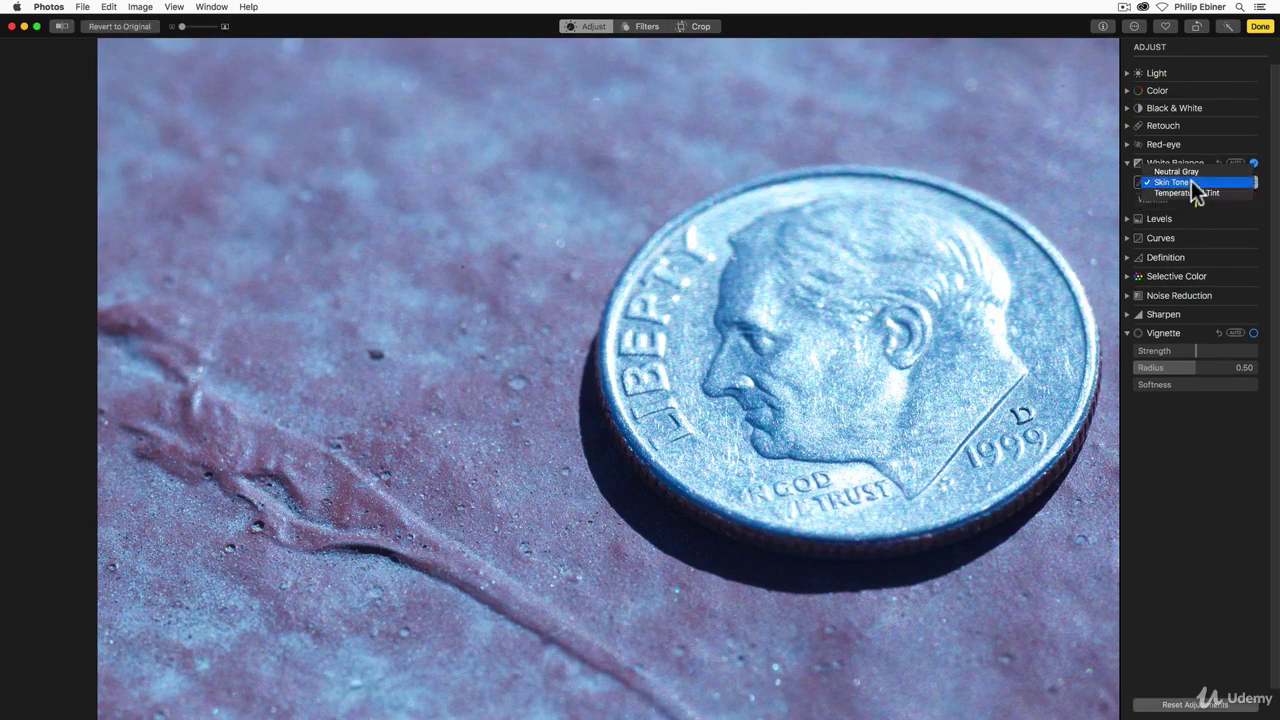
click(1187, 192)
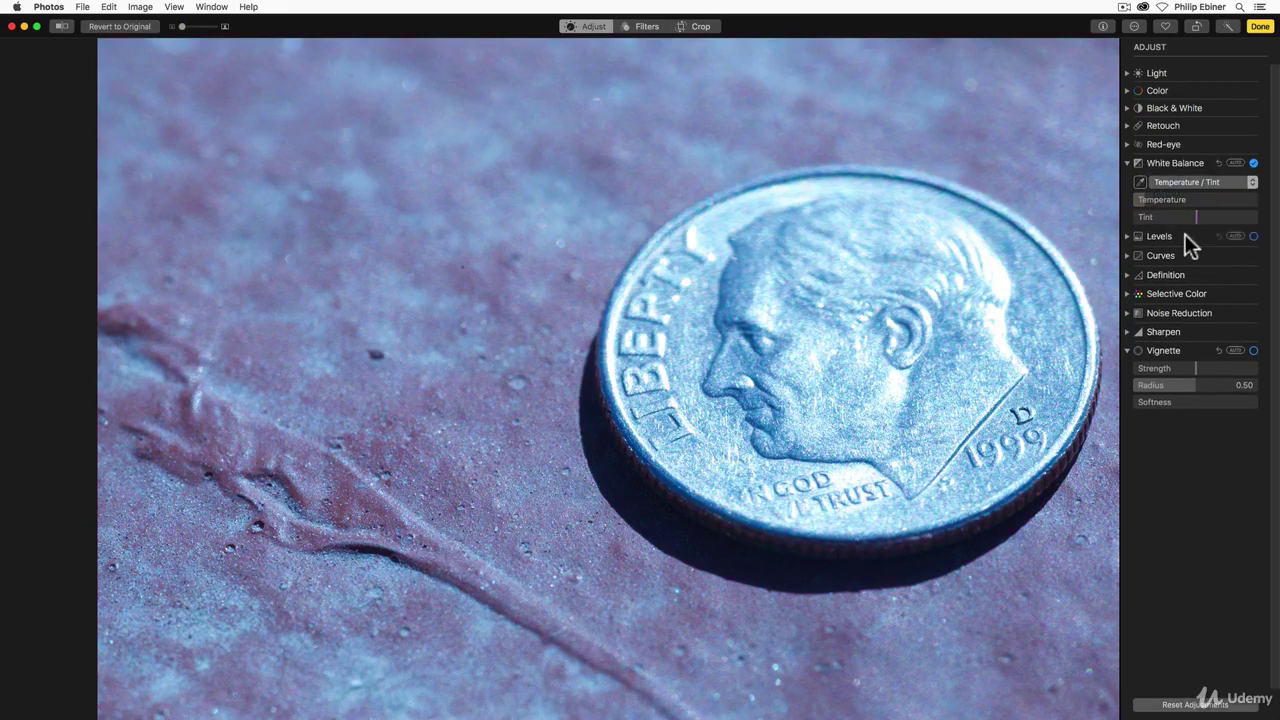
click(1141, 196)
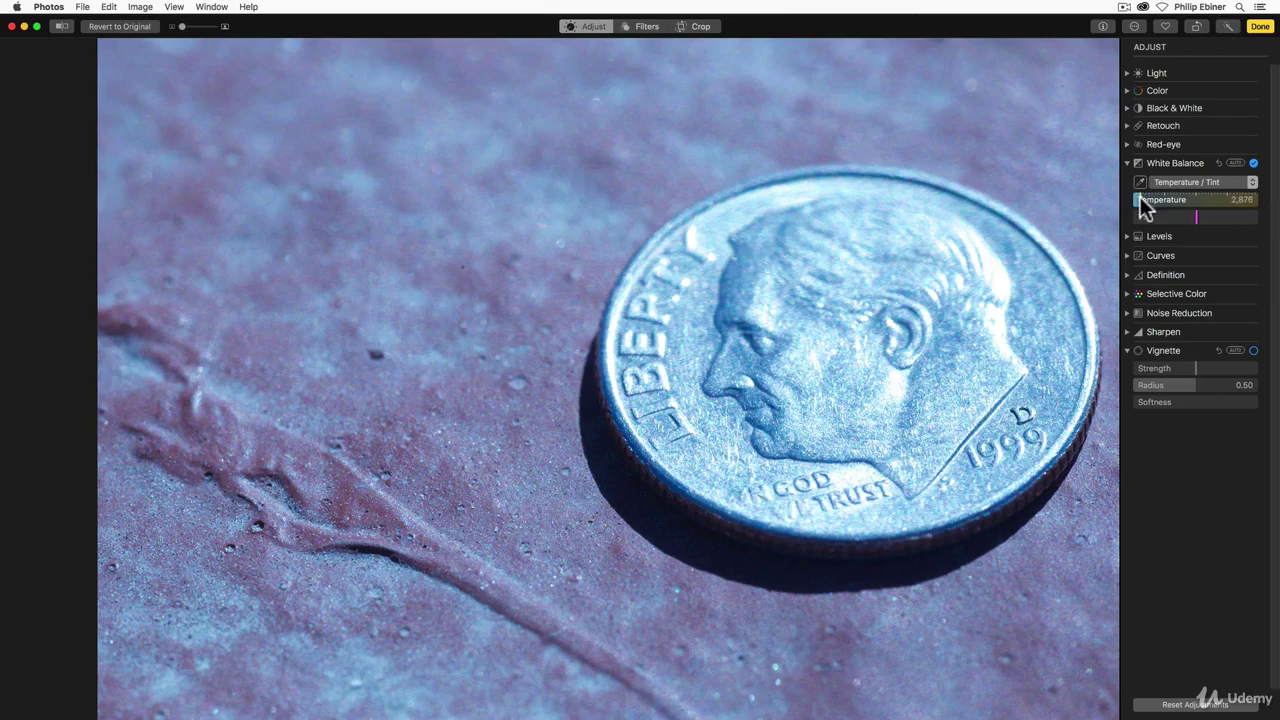
drag(1141, 196, 1184, 203)
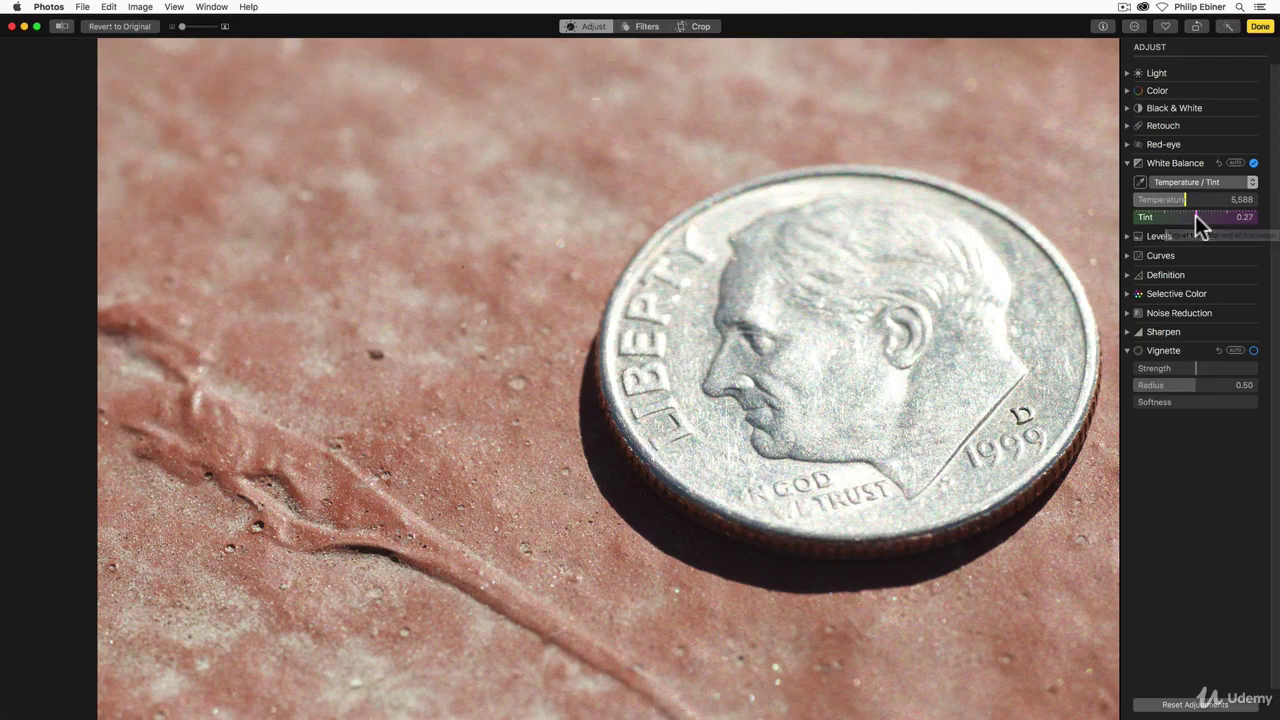
- Try shifting the coin photo's tint towards magenta and green, down to -17.80, and undo the tint change
drag(1195, 215, 1197, 216)
drag(1212, 224, 1168, 217)
double_click(1194, 218)
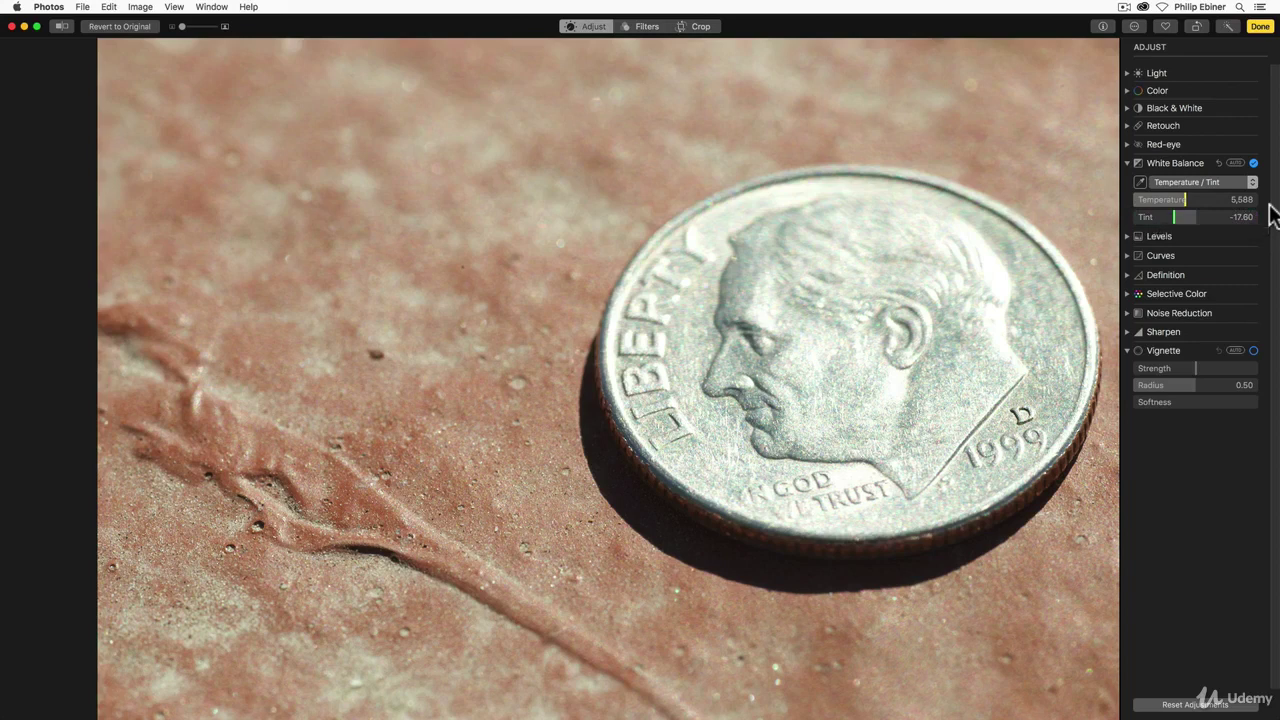
key(super+z)
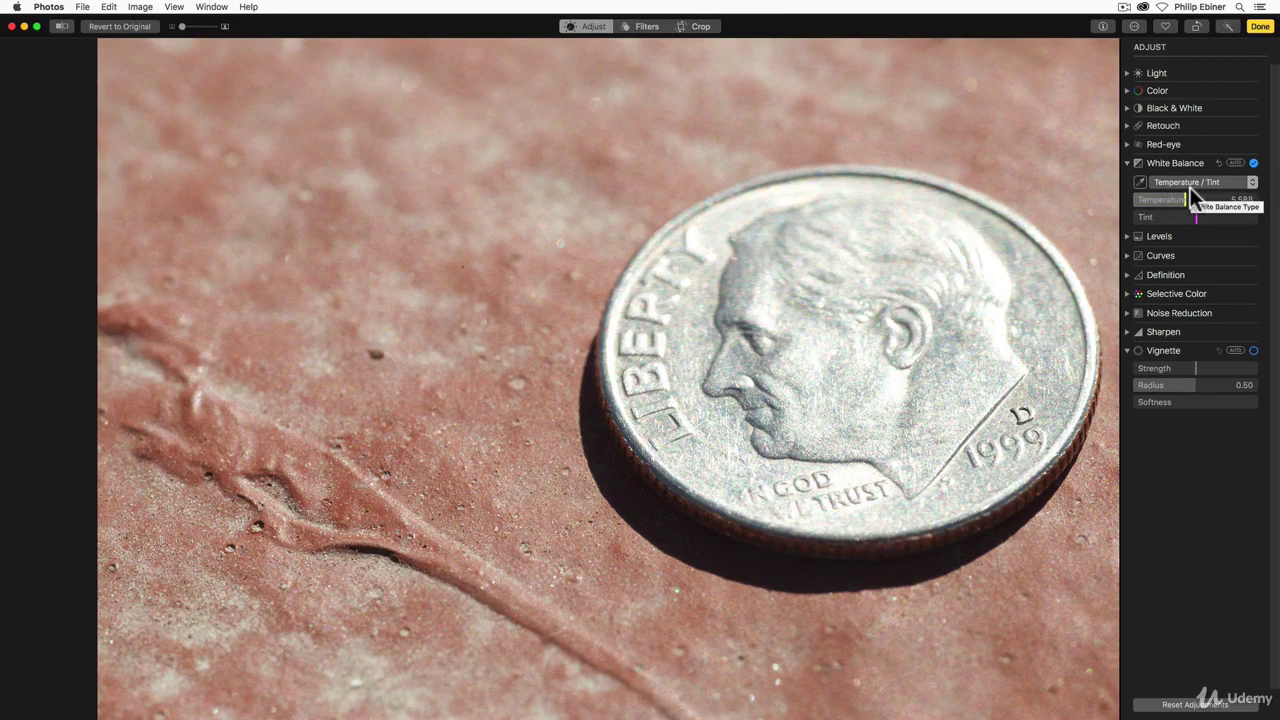
- Save the coin photo's edits and open the outdoor portrait of the man in the green sweater for editing
click(1264, 25)
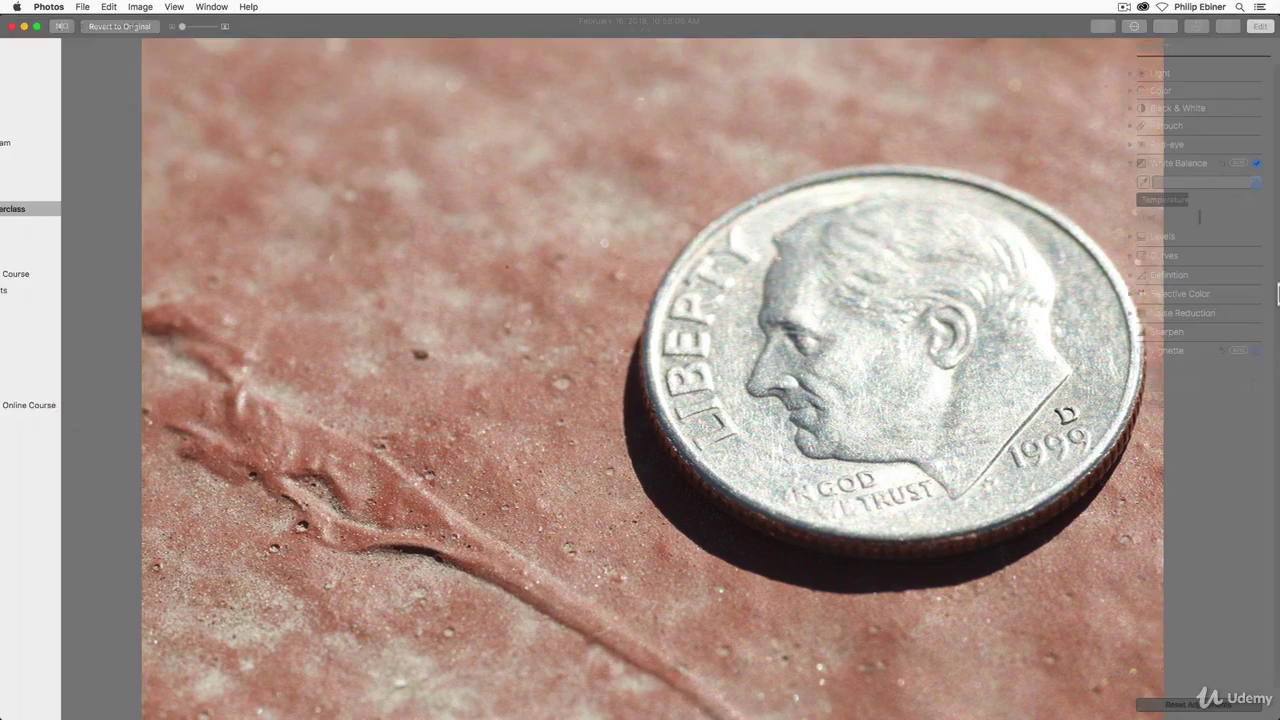
key(Escape)
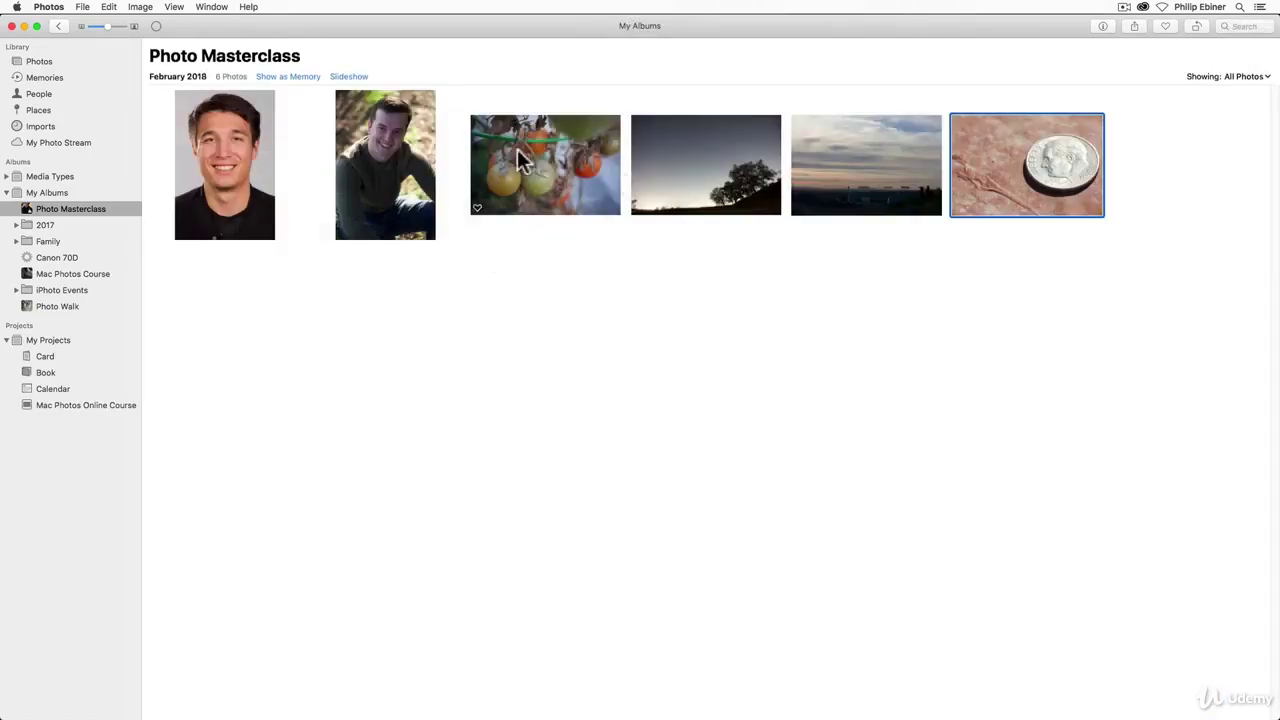
click(379, 150)
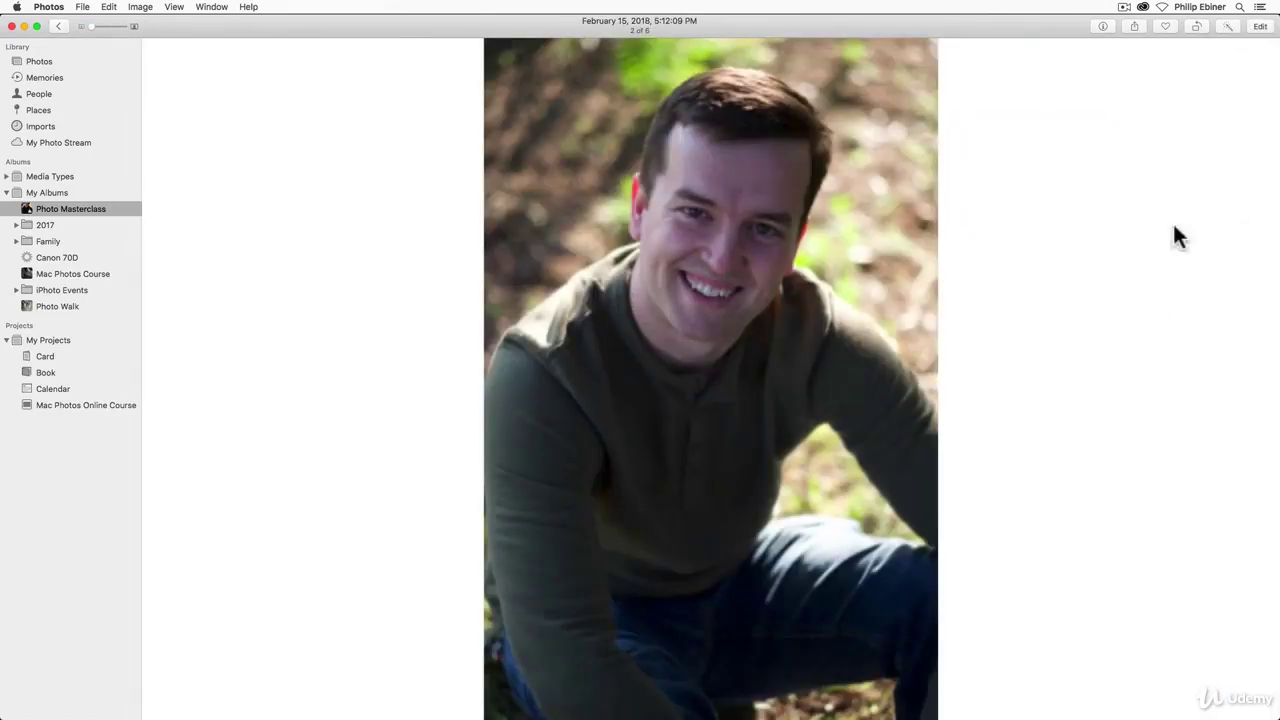
click(1261, 28)
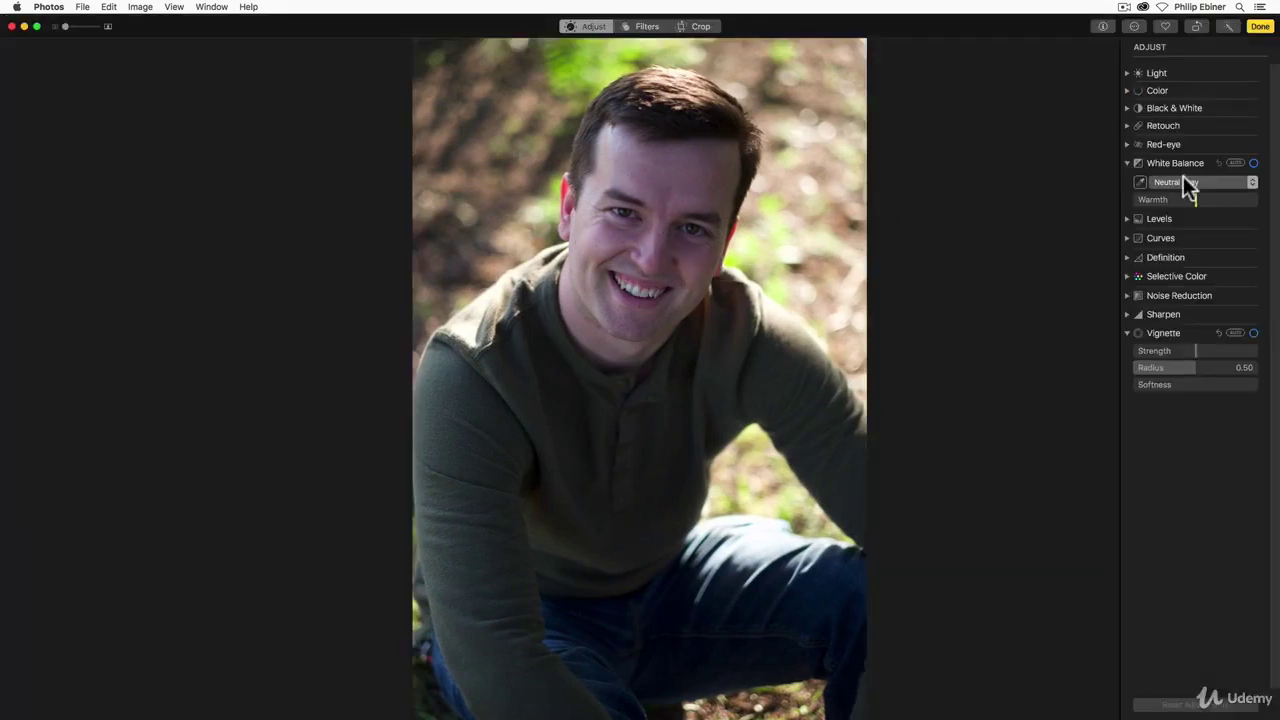
- Set the portrait's white balance with Skin Tone by sampling the man's face, and compare it with the original
click(1183, 180)
click(1187, 186)
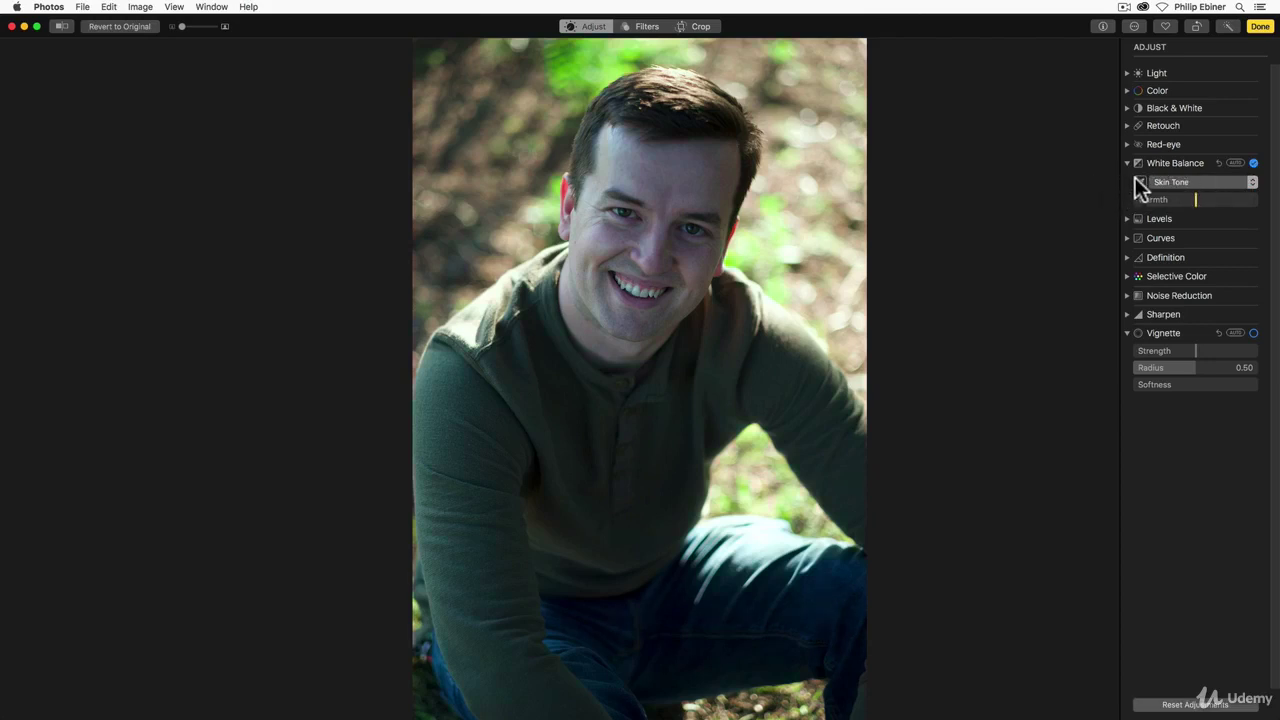
click(1140, 182)
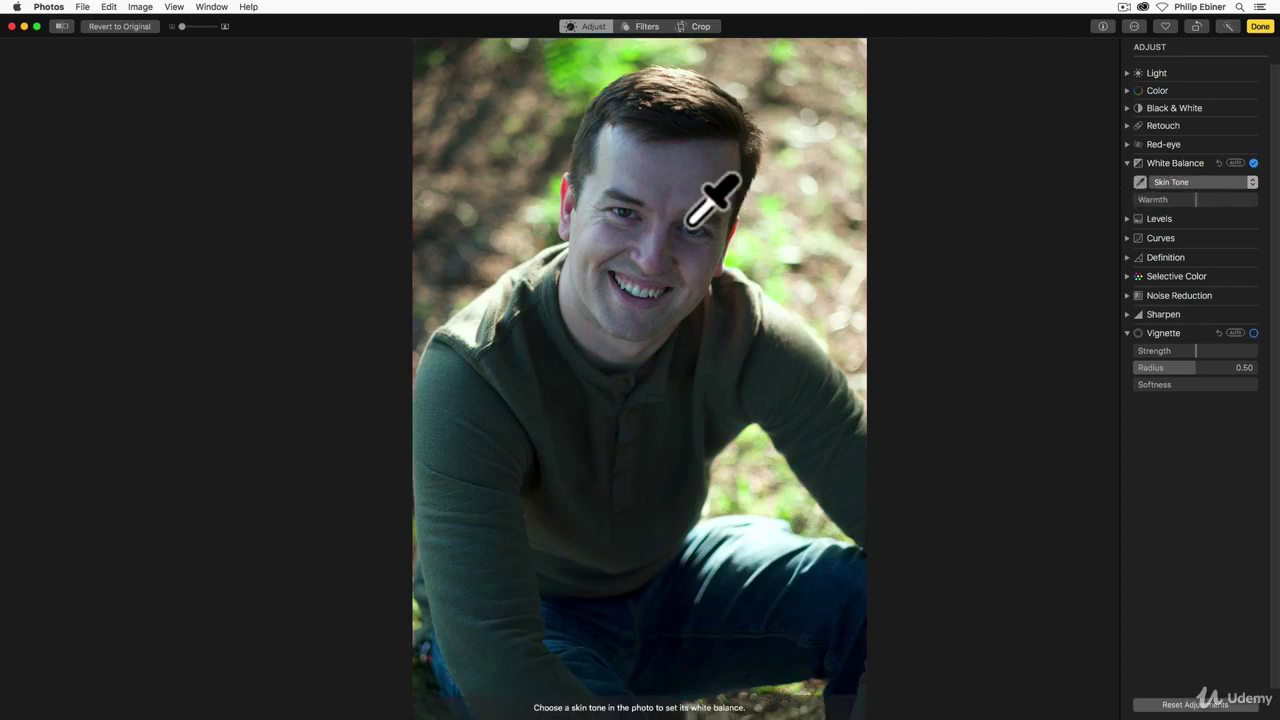
click(655, 218)
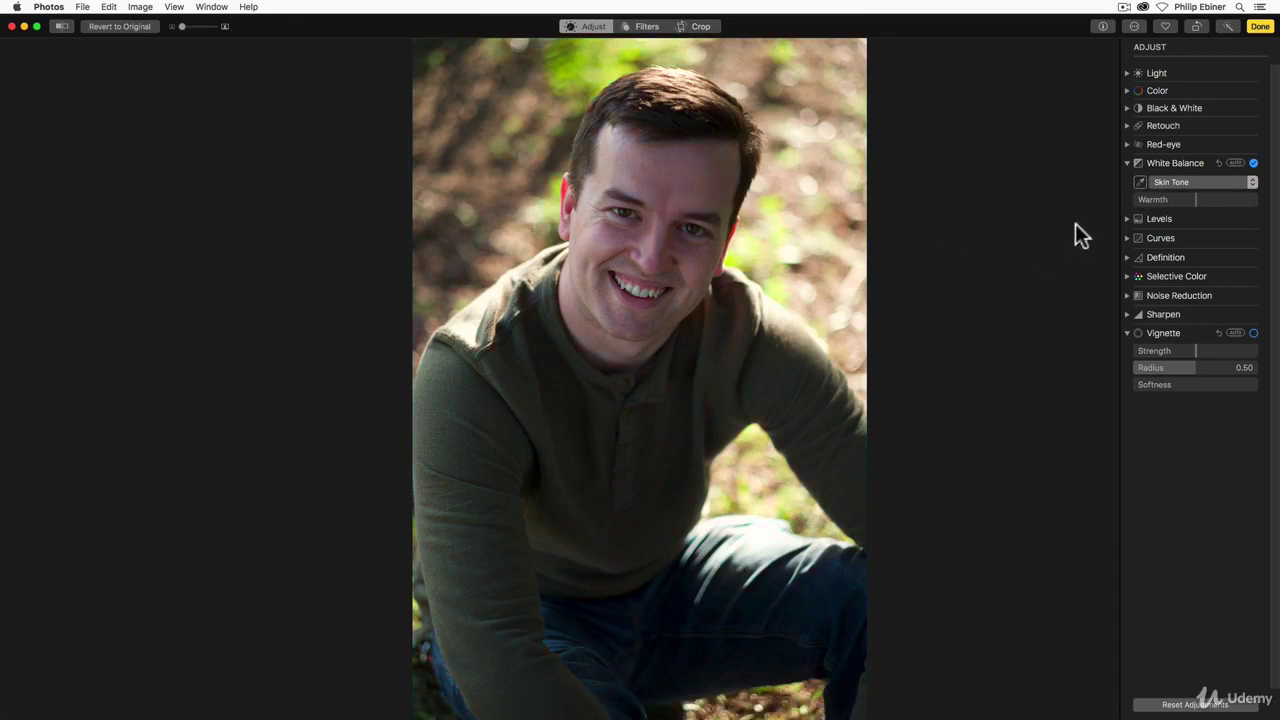
click(61, 26)
click(61, 26)
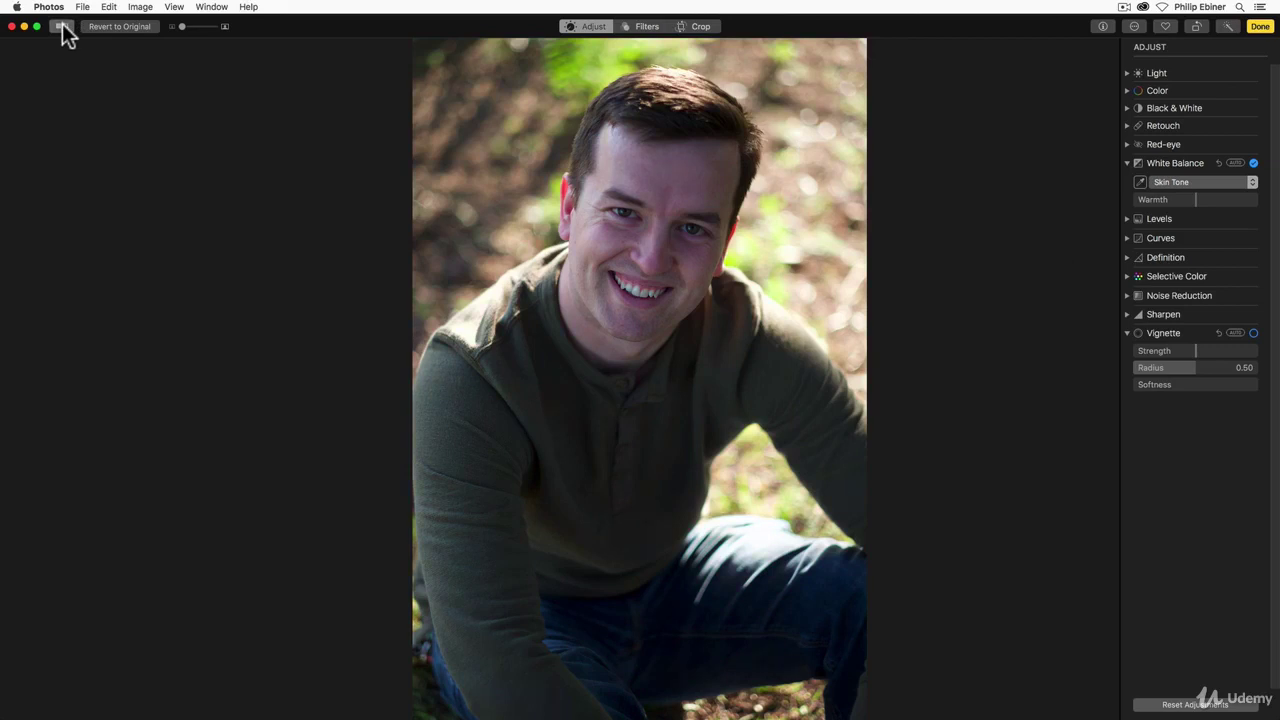